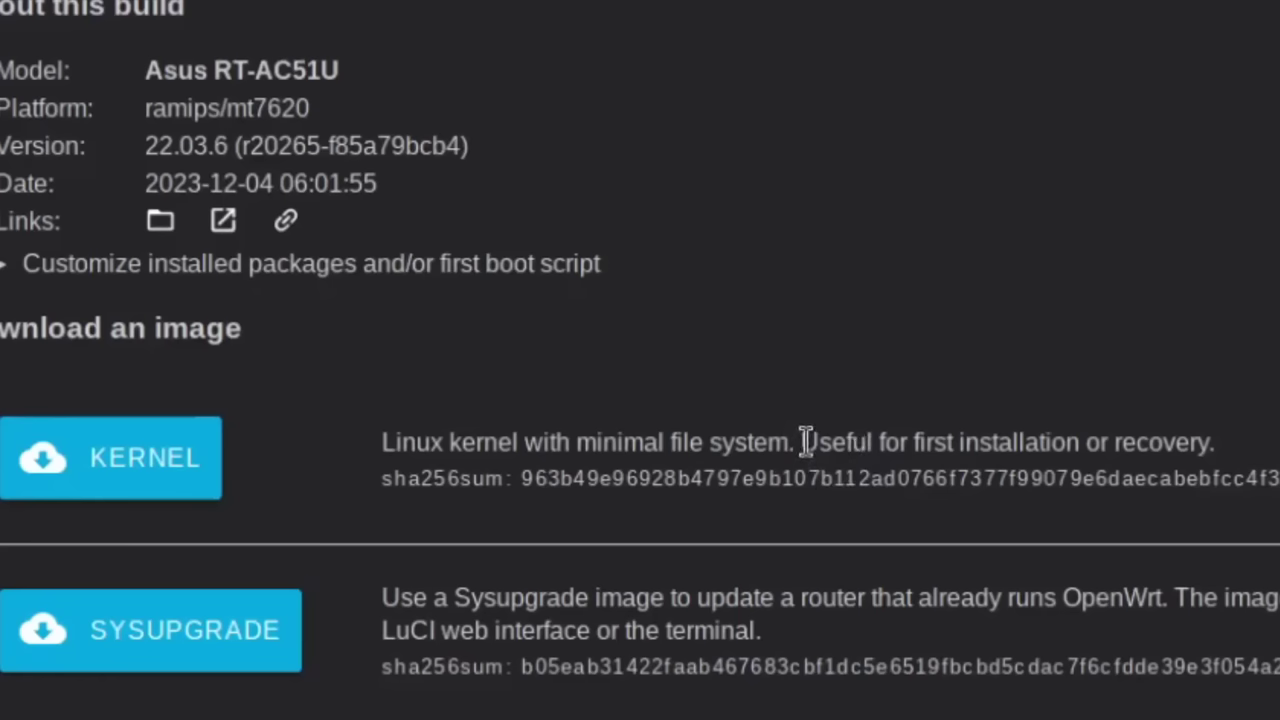
Read the kernel-image and first-installation notes, then expand the package and first-boot script customization
{"action": "left_click_drag", "start_coordinate": [671, 393], "coordinate": [740, 391]}
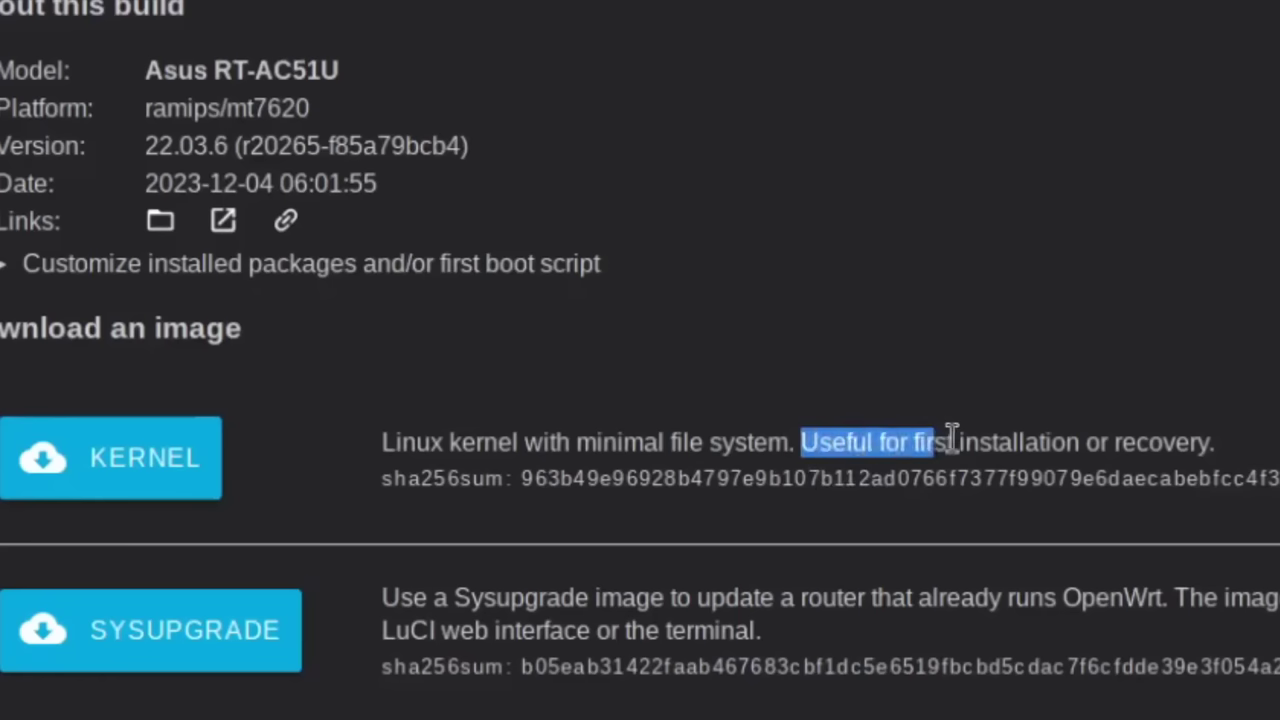
{"action": "left_click_drag", "start_coordinate": [960, 438], "coordinate": [1212, 440]}
{"action": "left_click", "coordinate": [1177, 438]}
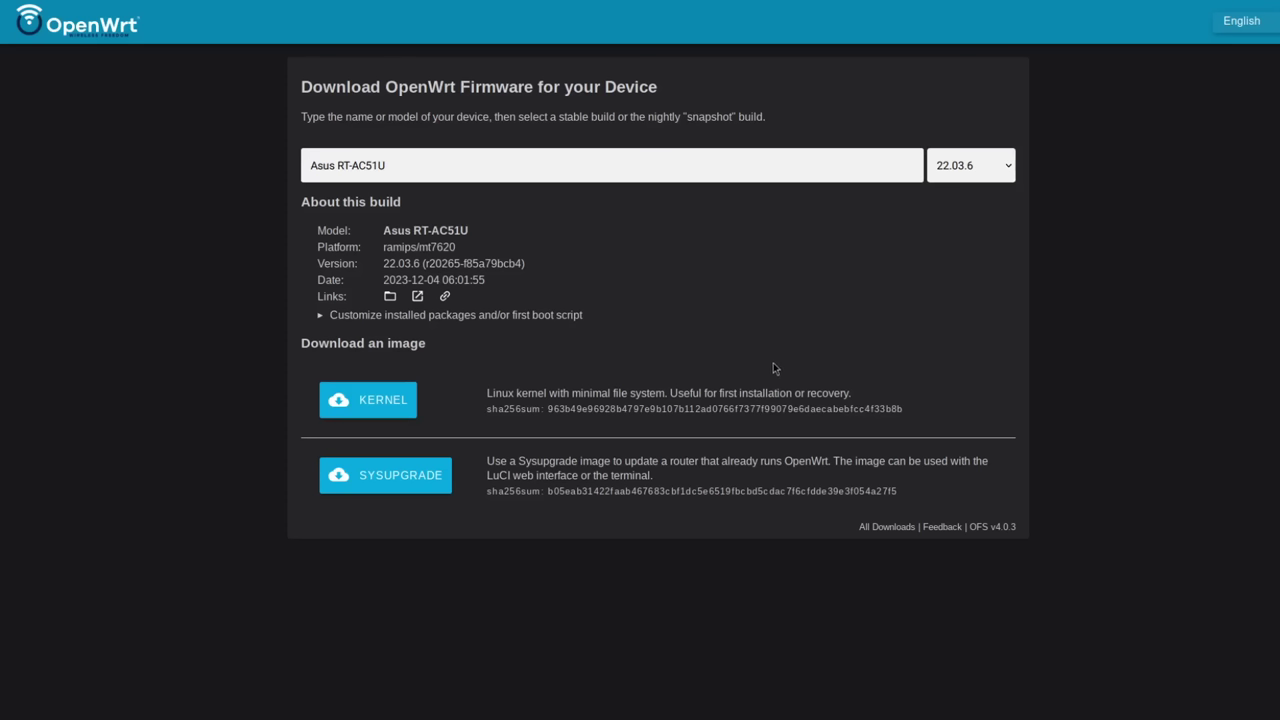
{"action": "left_click", "coordinate": [772, 315]}
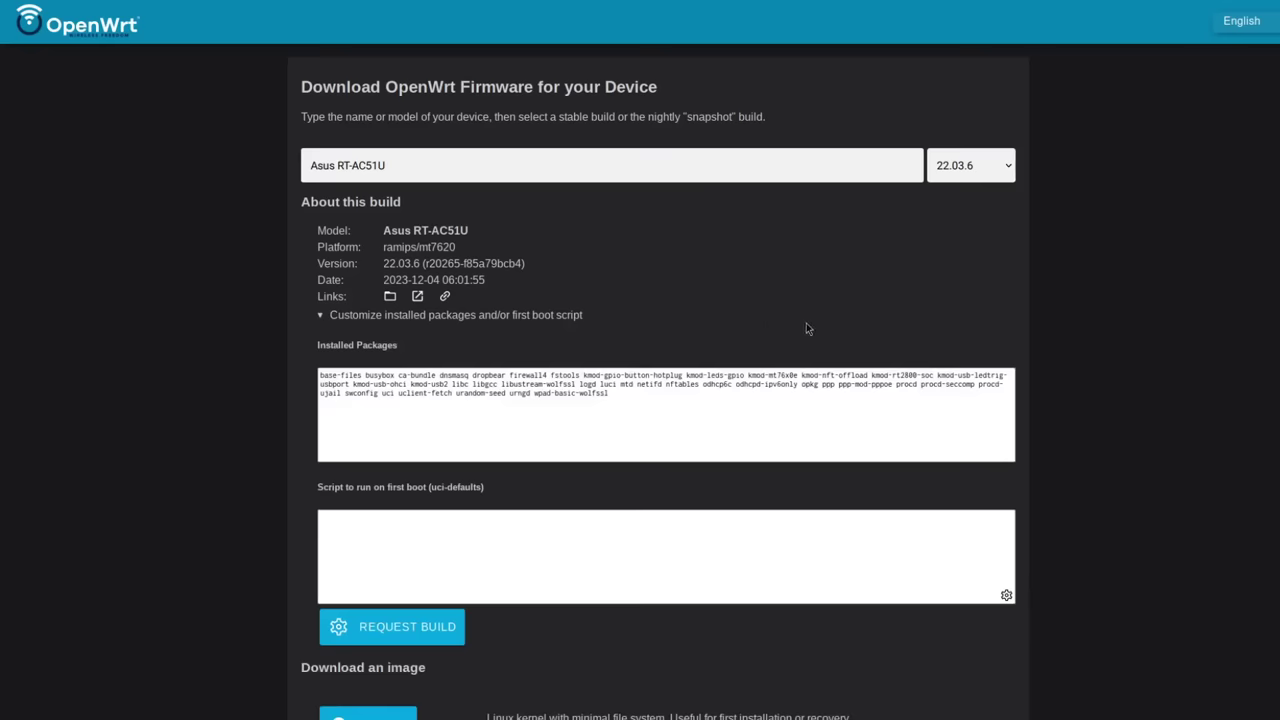
Switch to the Table of Hardware tab and scroll down through the supported-device table and back up
{"action": "scroll", "coordinate": [760, 330], "scroll_direction": "down", "scroll_amount": 2}
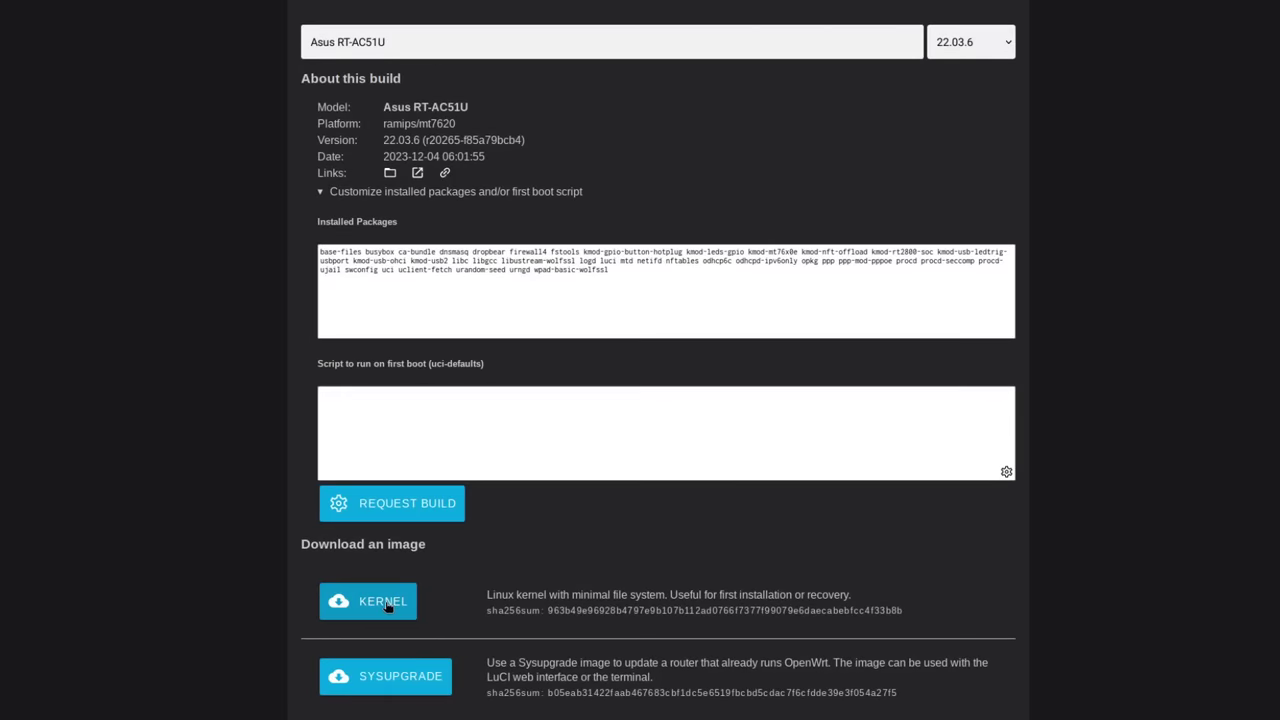
{"action": "key", "text": "ctrl+Tab"}
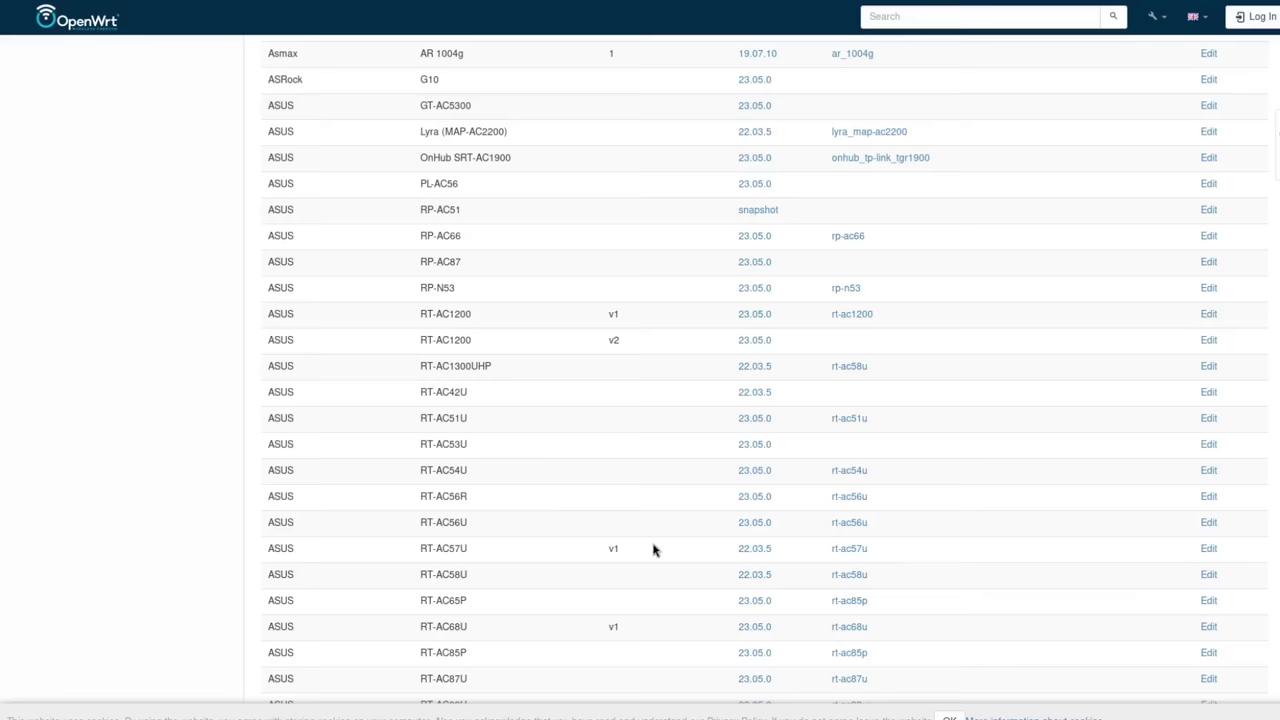
{"action": "scroll", "coordinate": [606, 488], "scroll_direction": "up", "scroll_amount": 15}
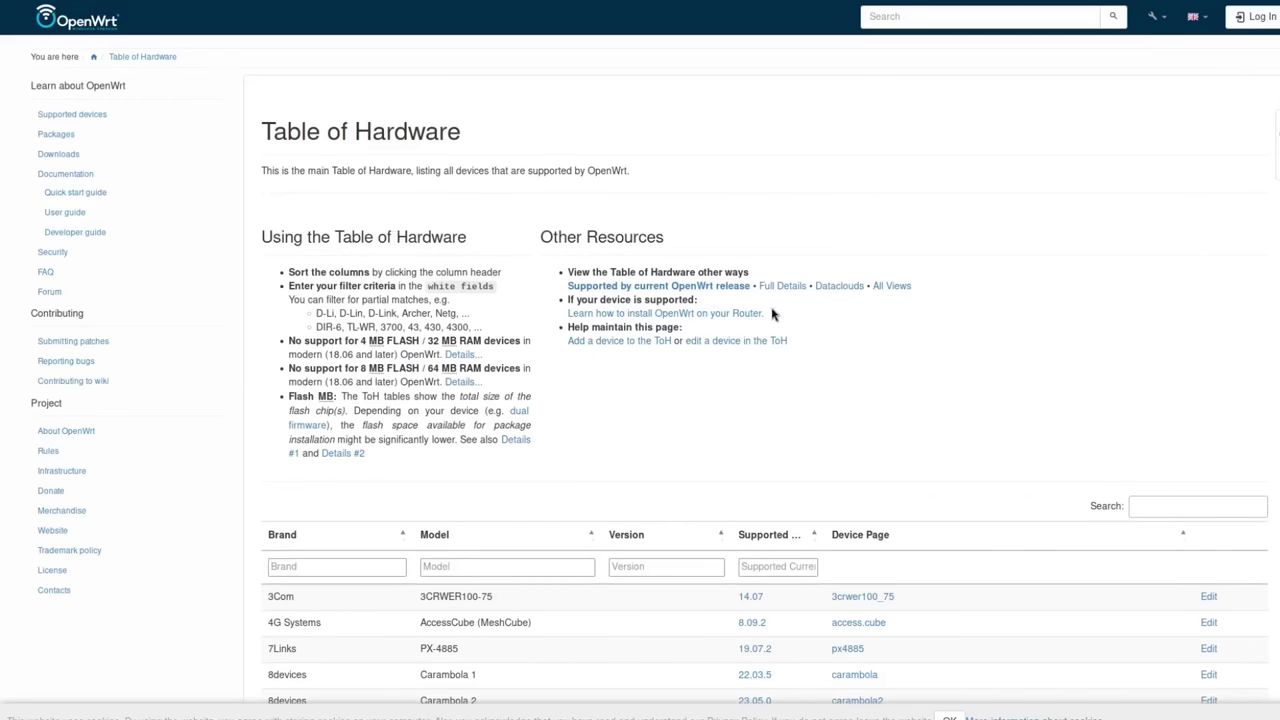
{"action": "scroll", "coordinate": [855, 287], "scroll_direction": "down", "scroll_amount": 1}
{"action": "scroll", "coordinate": [855, 287], "scroll_direction": "down", "scroll_amount": 3}
{"action": "scroll", "coordinate": [877, 283], "scroll_direction": "up", "scroll_amount": 1}
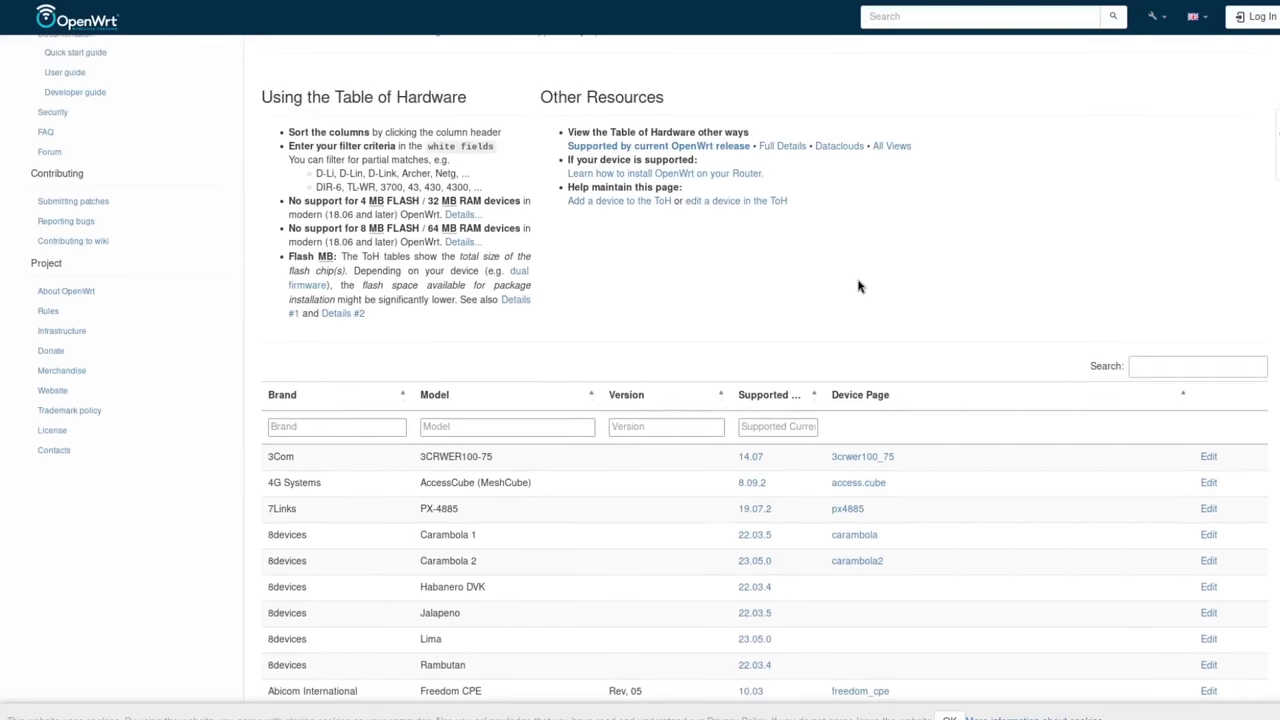
{"action": "scroll", "coordinate": [932, 294], "scroll_direction": "up", "scroll_amount": 2}
{"action": "scroll", "coordinate": [932, 294], "scroll_direction": "down", "scroll_amount": 20}
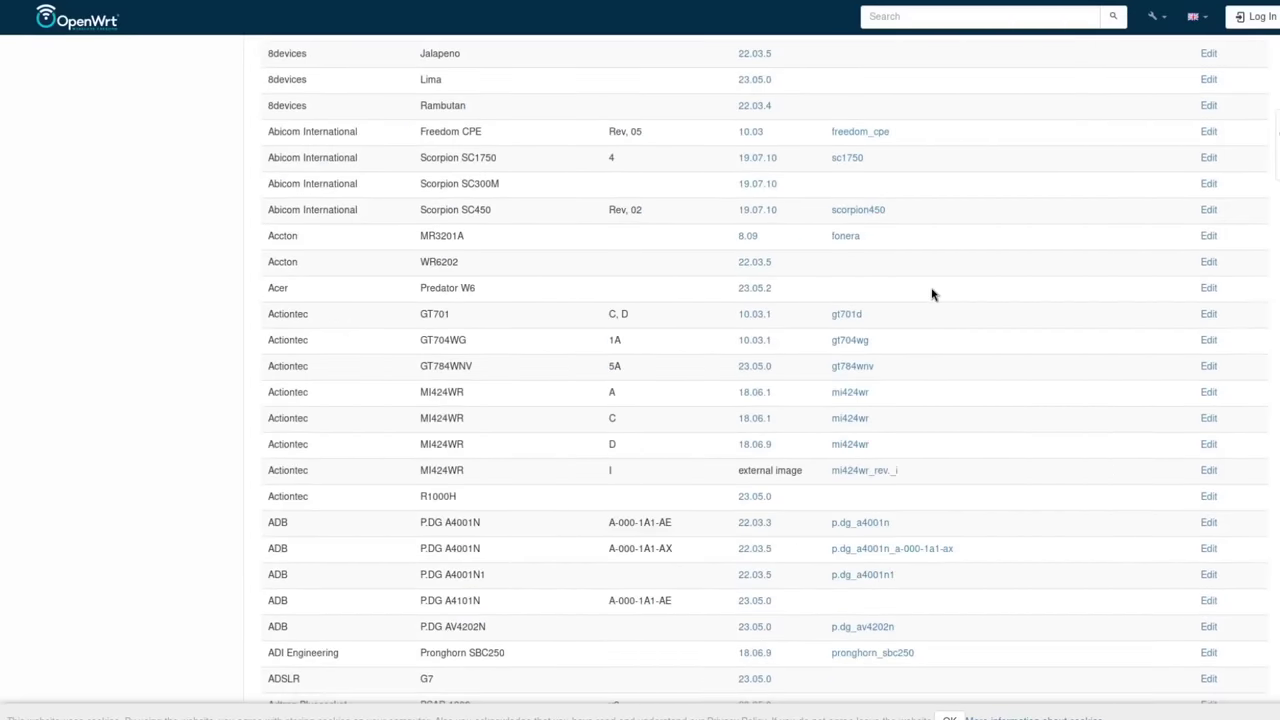
{"action": "scroll", "coordinate": [932, 294], "scroll_direction": "down", "scroll_amount": 20}
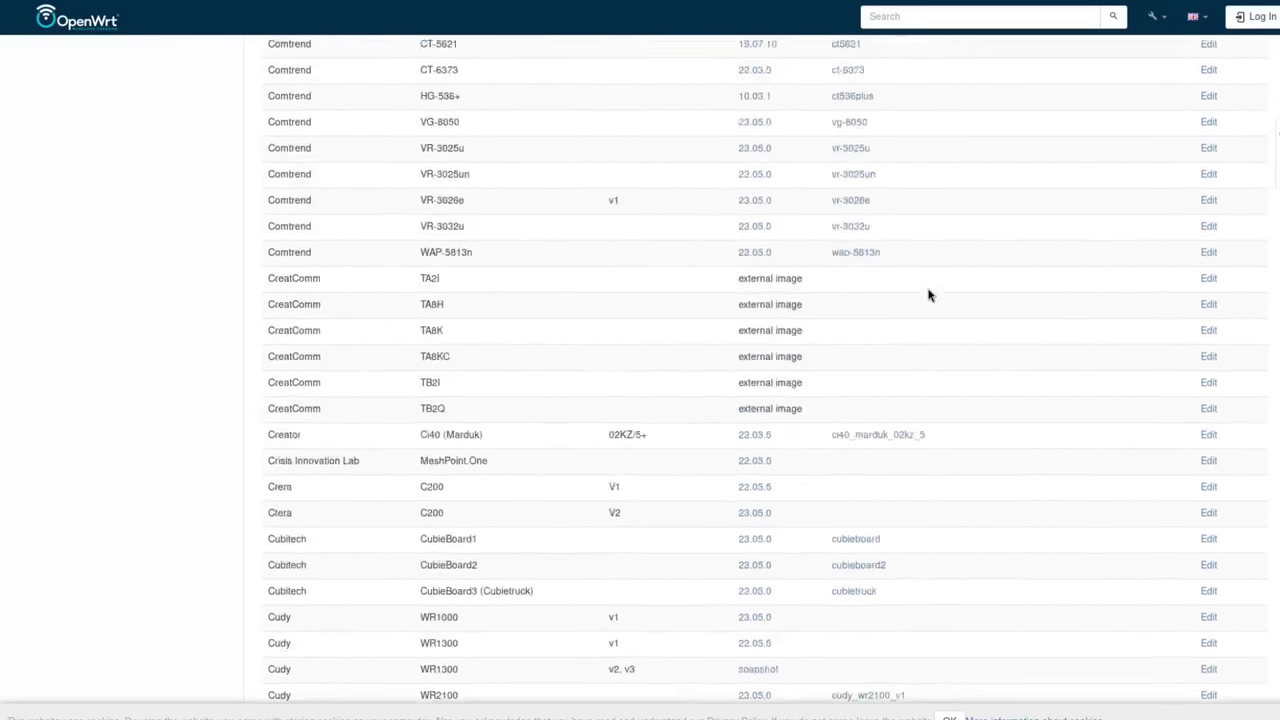
{"action": "scroll", "coordinate": [928, 297], "scroll_direction": "down", "scroll_amount": 20}
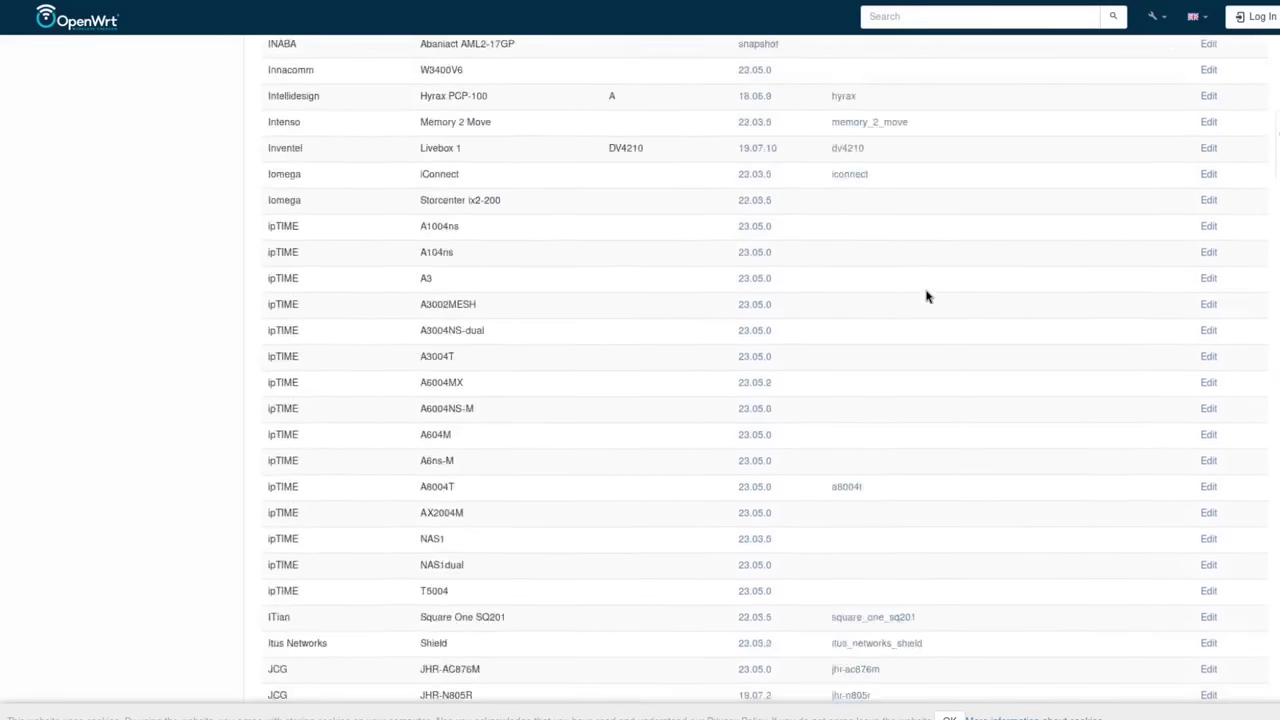
{"action": "scroll", "coordinate": [925, 296], "scroll_direction": "down", "scroll_amount": 20}
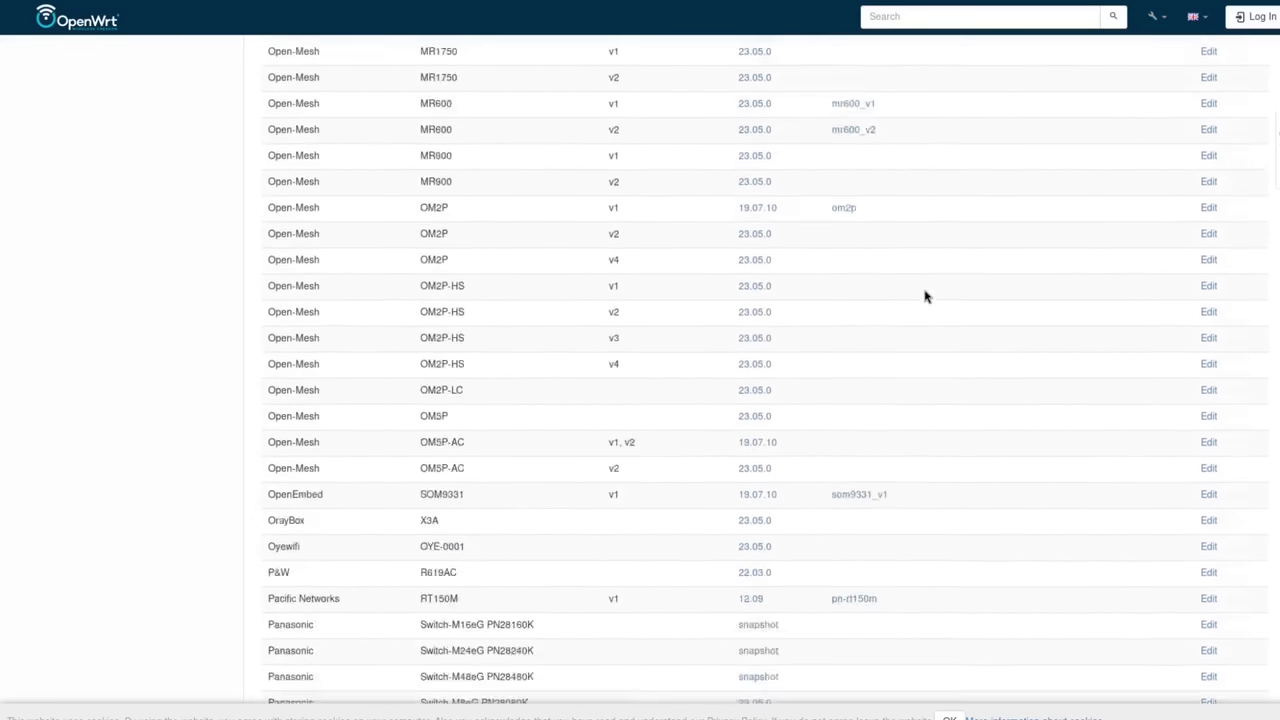
{"action": "scroll", "coordinate": [925, 296], "scroll_direction": "down", "scroll_amount": 20}
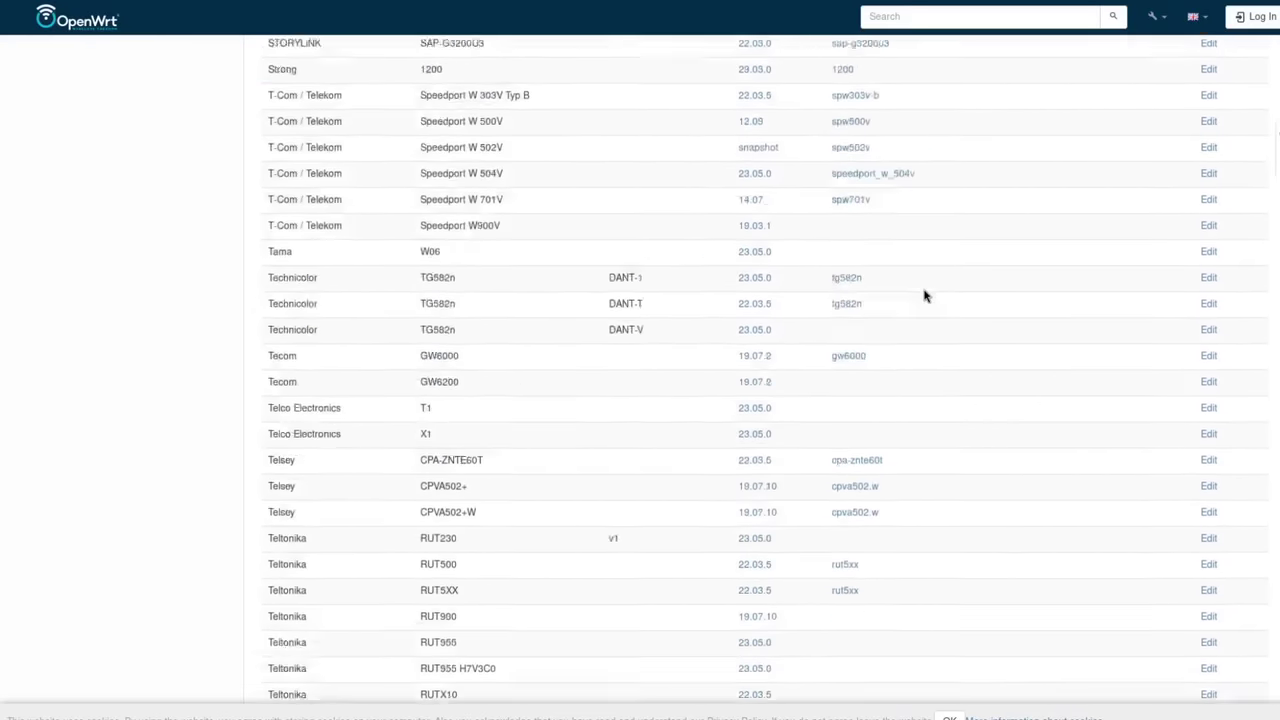
{"action": "scroll", "coordinate": [925, 296], "scroll_direction": "down", "scroll_amount": 20}
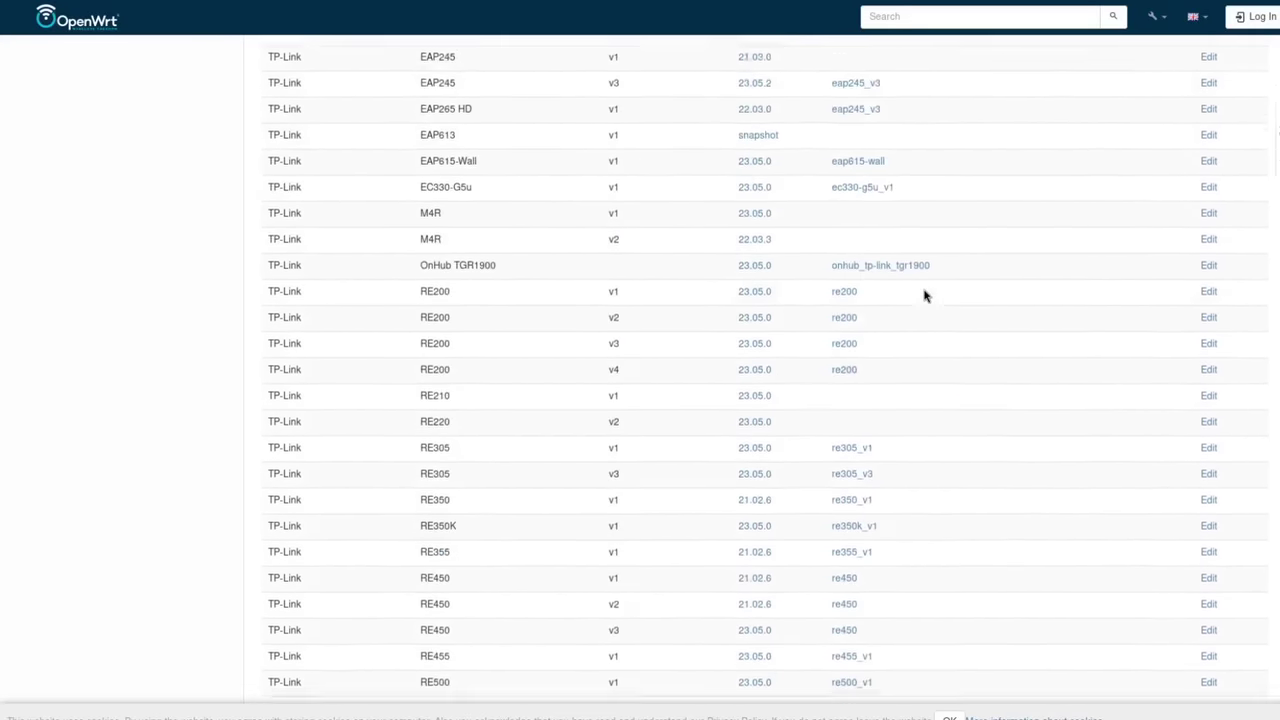
{"action": "scroll", "coordinate": [921, 294], "scroll_direction": "up", "scroll_amount": 5}
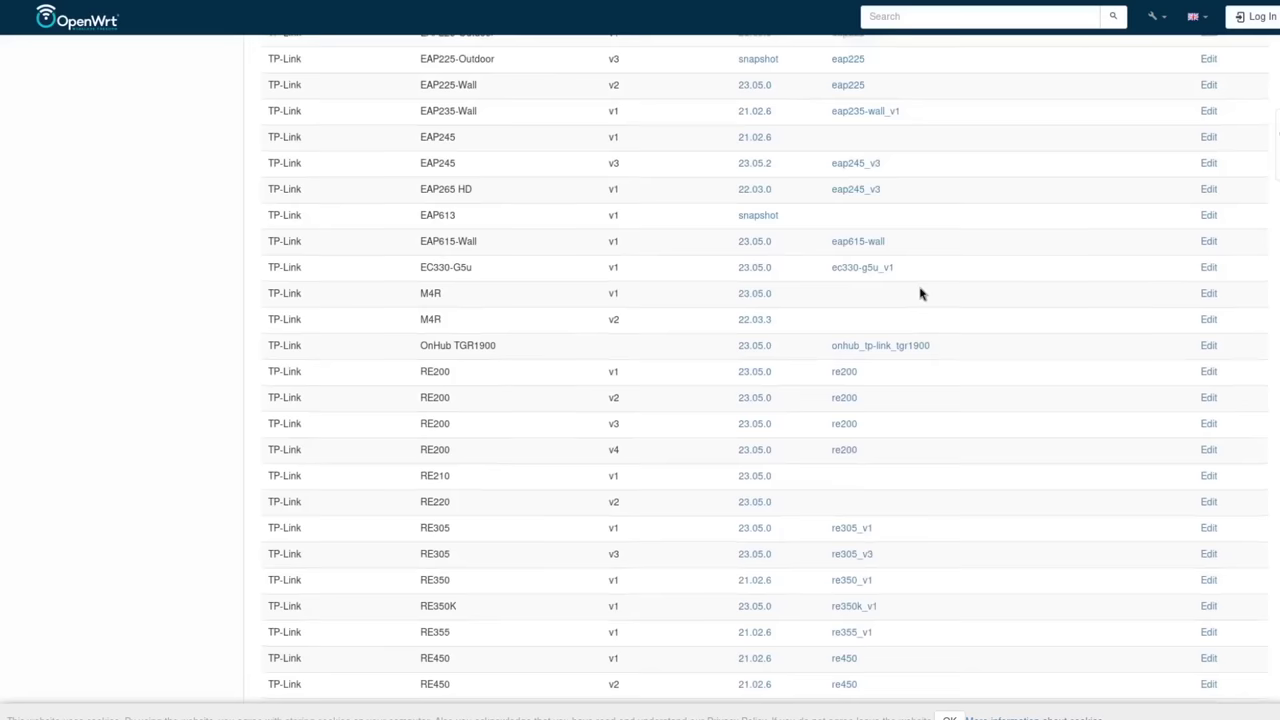
{"action": "scroll", "coordinate": [915, 322], "scroll_direction": "up", "scroll_amount": 20}
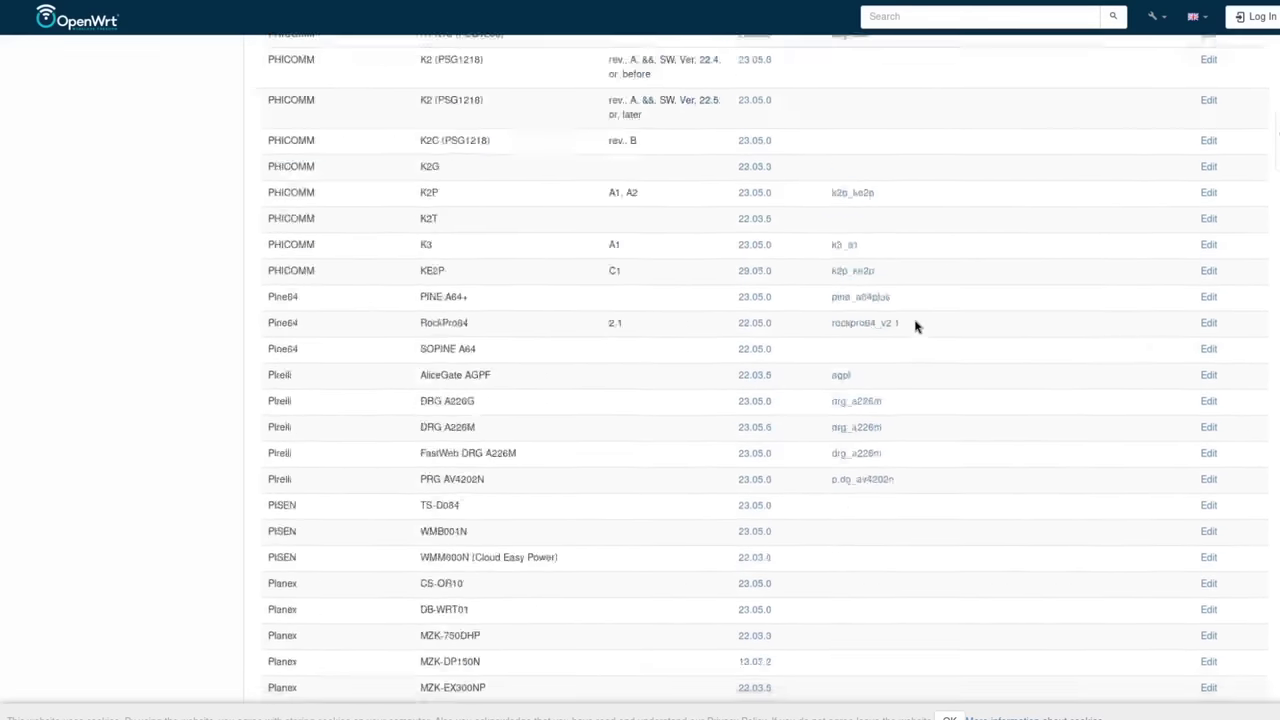
{"action": "scroll", "coordinate": [915, 326], "scroll_direction": "up", "scroll_amount": 20}
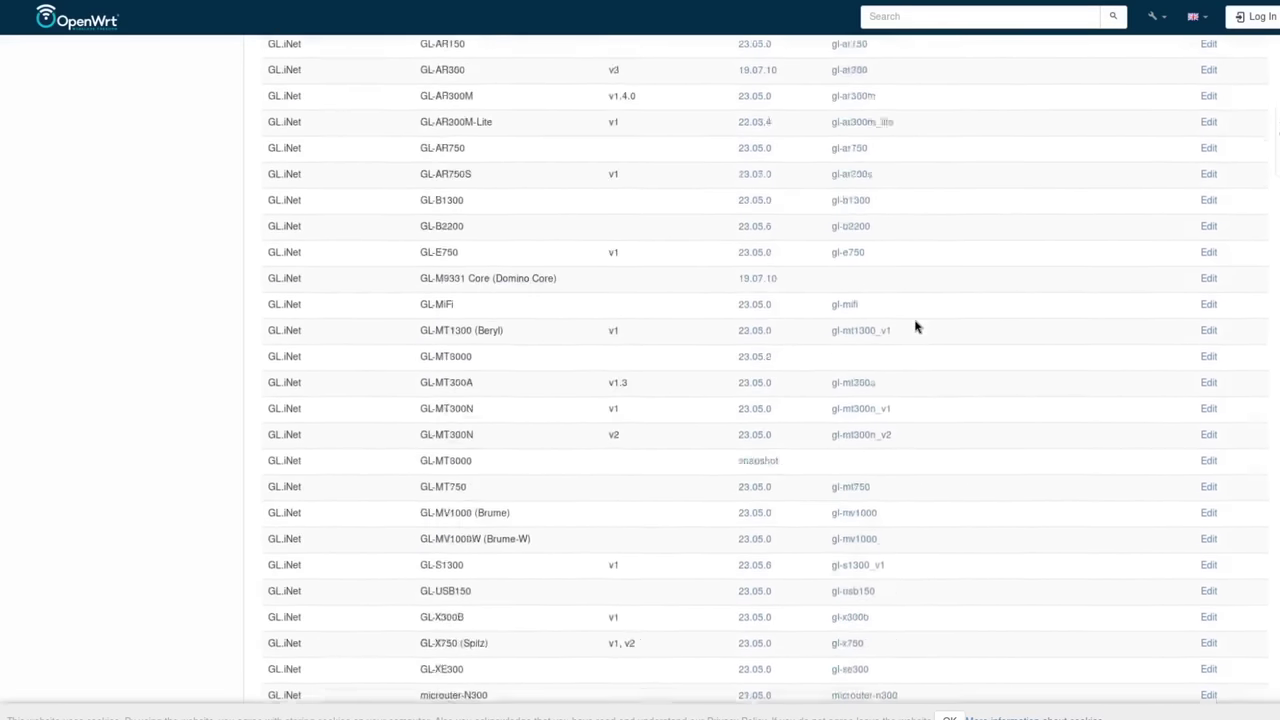
{"action": "scroll", "coordinate": [915, 326], "scroll_direction": "up", "scroll_amount": 20}
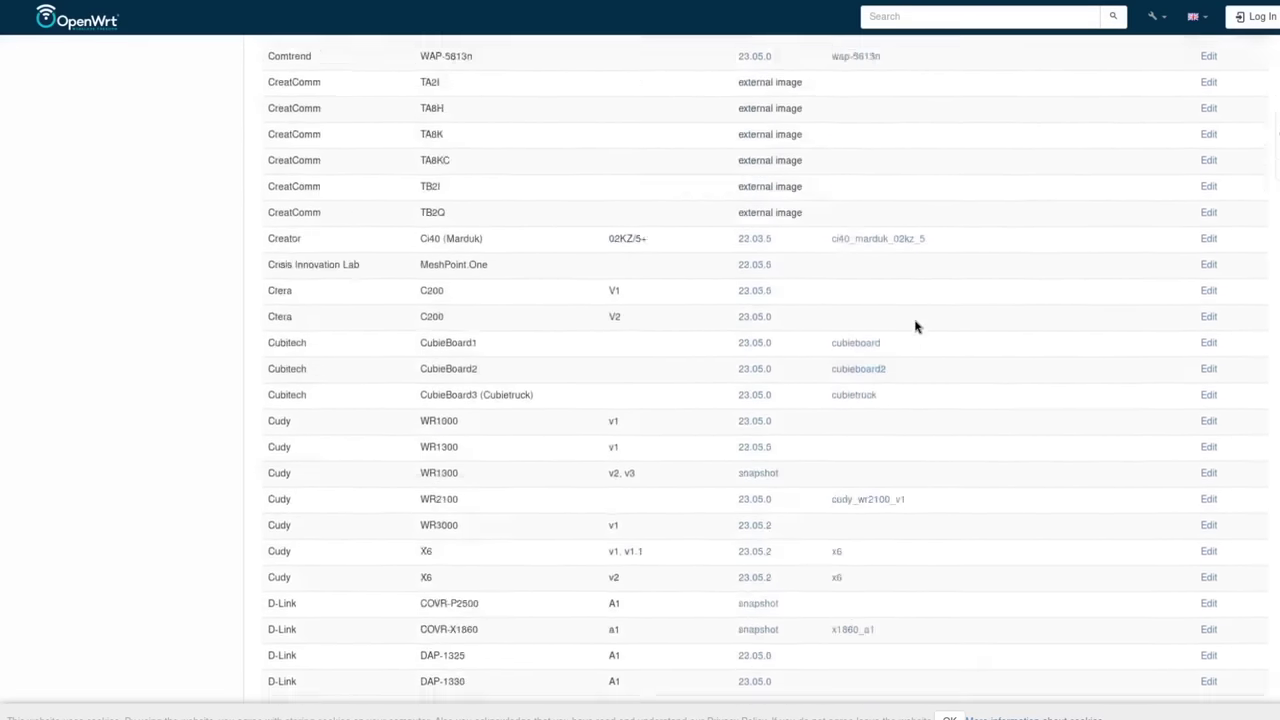
{"action": "scroll", "coordinate": [912, 325], "scroll_direction": "up", "scroll_amount": 20}
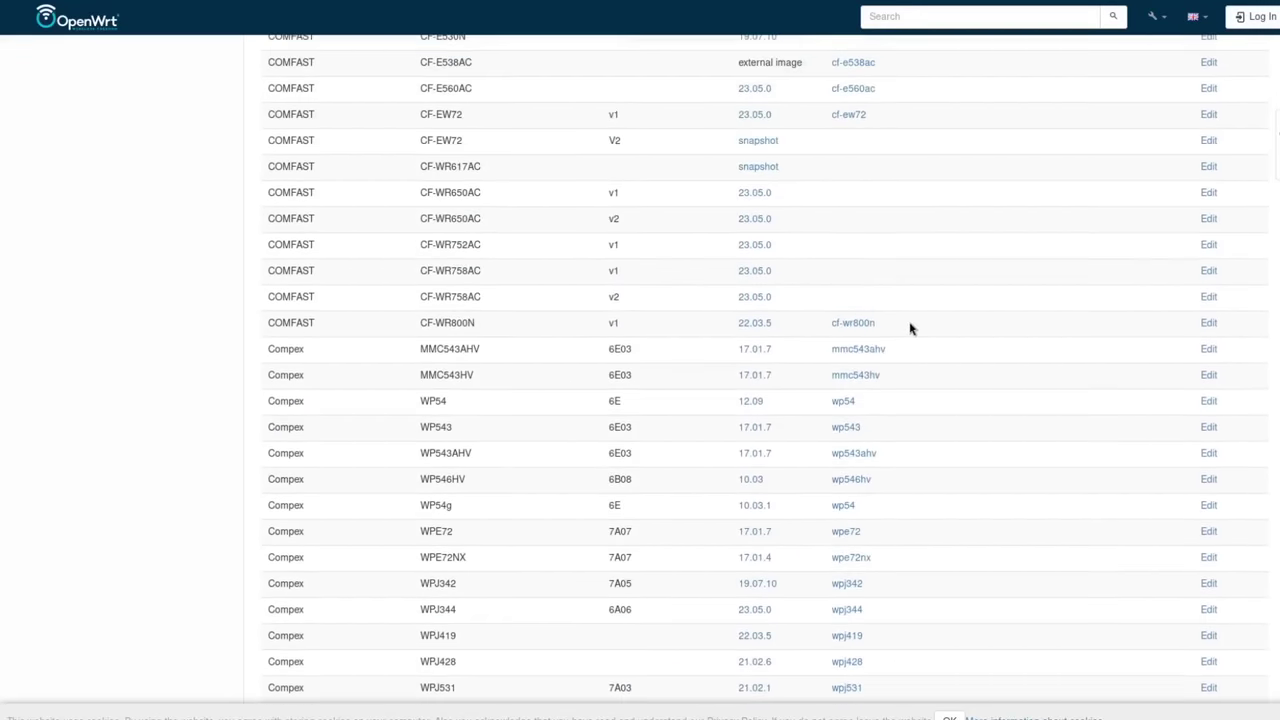
{"action": "scroll", "coordinate": [916, 373], "scroll_direction": "up", "scroll_amount": 20}
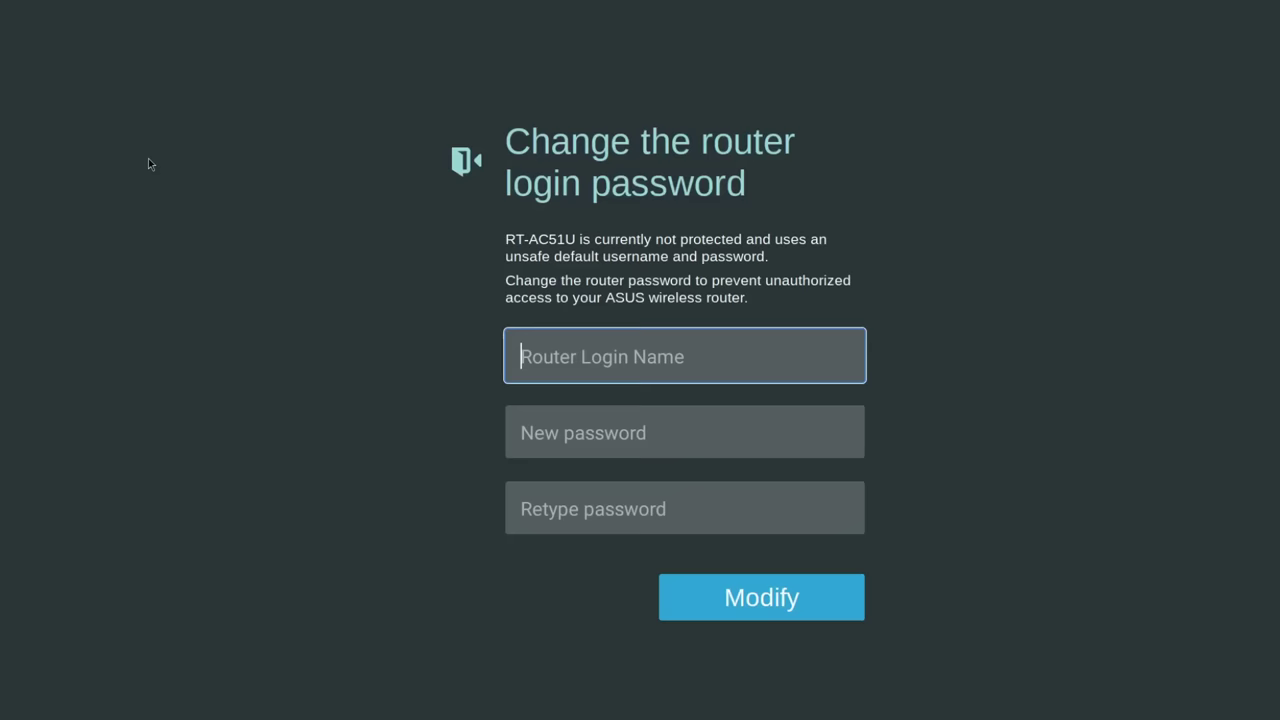
Switch the browser to full screen
{"action": "mouse_move", "coordinate": [257, 5]}
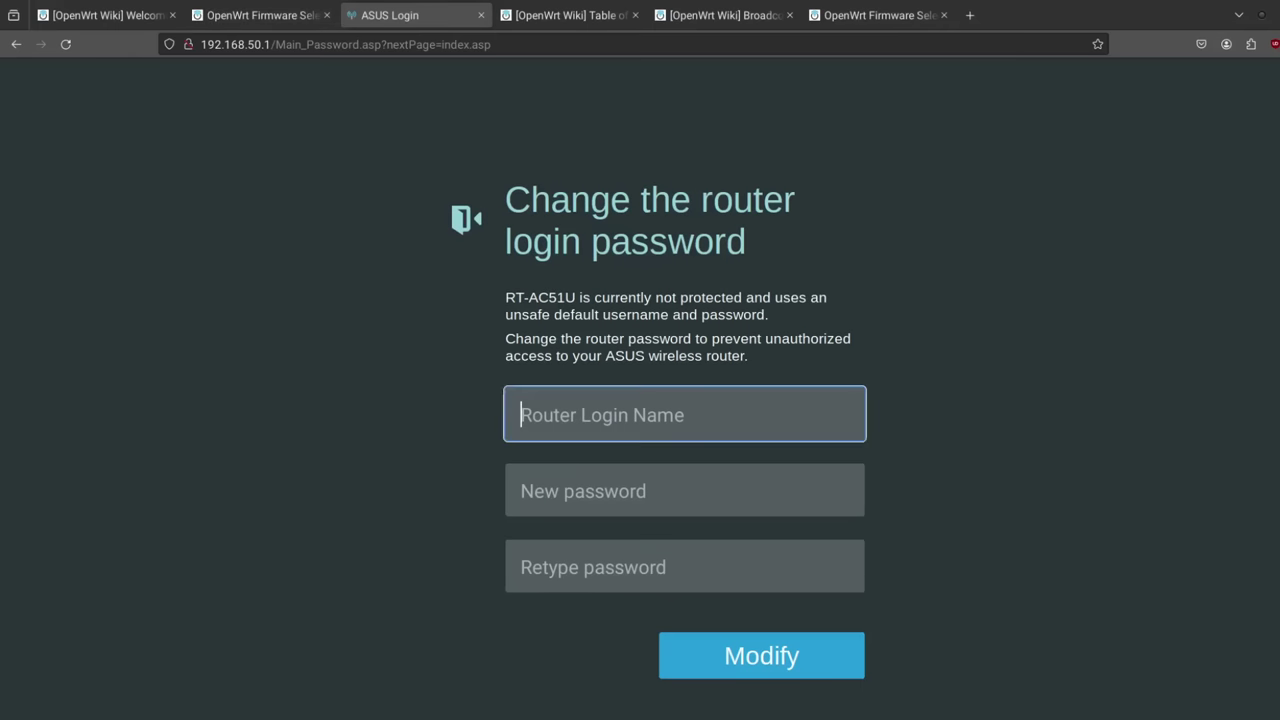
{"action": "key", "text": "F11"}
{"action": "left_click", "coordinate": [377, 260]}
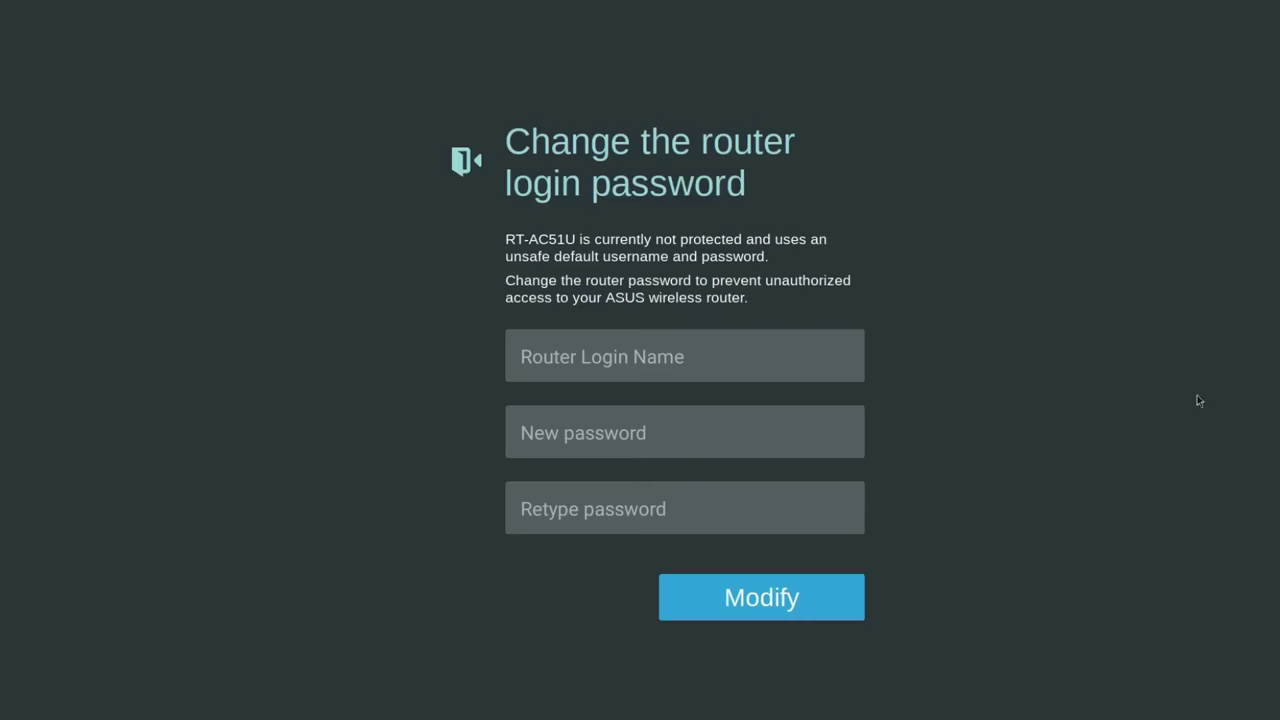
Enter router login name 'admin' and a new password twice, then submit with Modify
{"action": "left_click", "coordinate": [598, 366]}
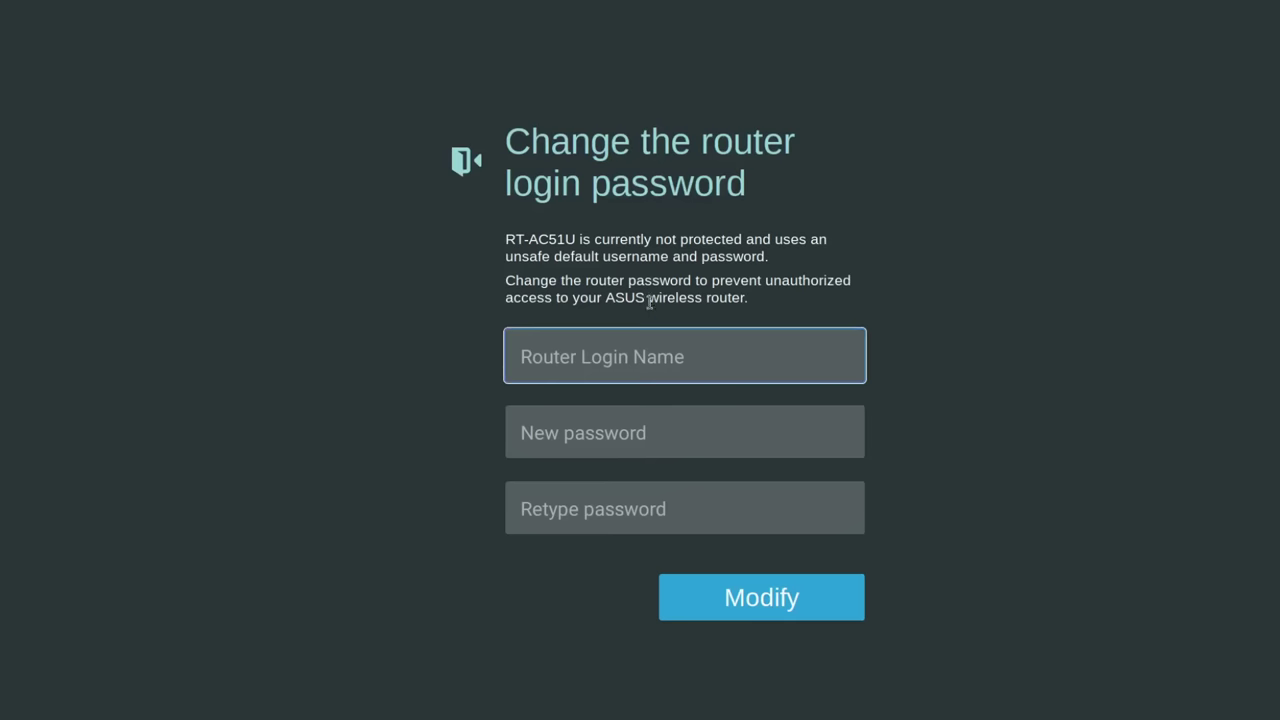
{"action": "type", "text": "admin"}
{"action": "key", "text": "Tab"}
{"action": "type", "text": "********"}
{"action": "key", "text": "Tab"}
{"action": "key", "text": "shift+Tab"}
{"action": "key", "text": "Tab"}
{"action": "type", "text": "********"}
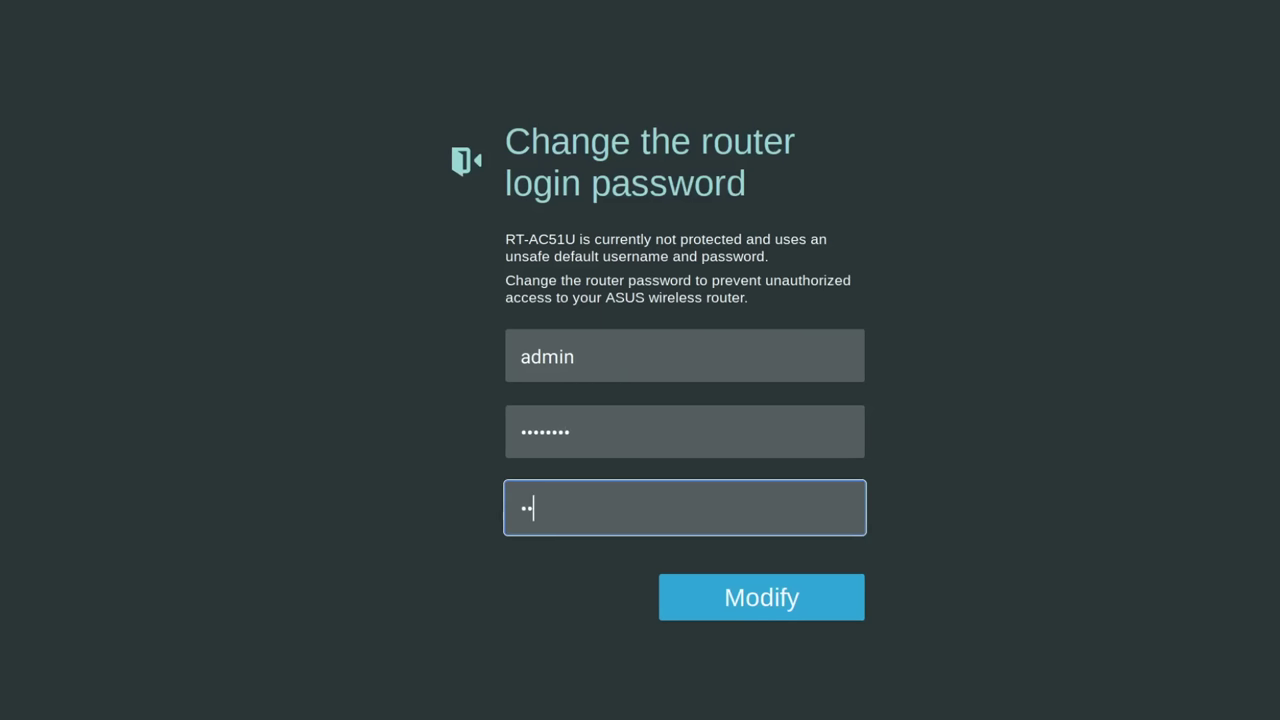
{"action": "key", "text": "Return"}
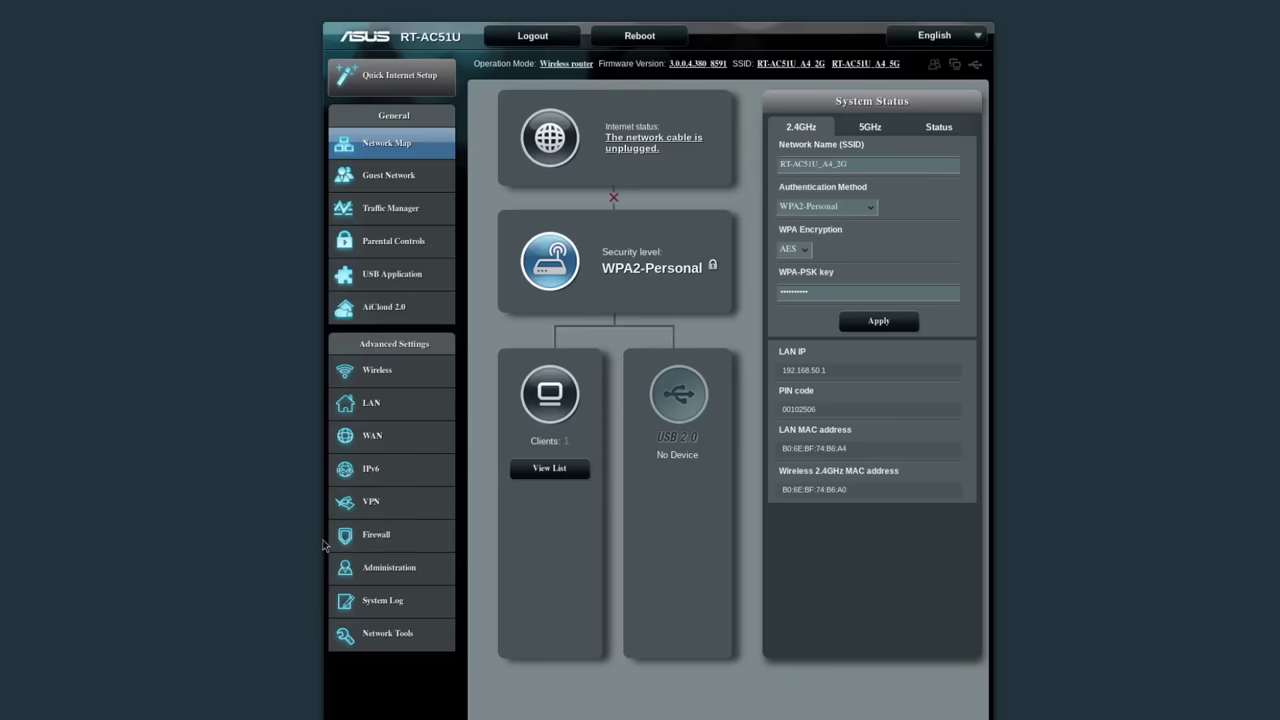
Upload the chosen OpenWrt kernel image from Administration > Firmware Upgrade
{"action": "left_click", "coordinate": [401, 577]}
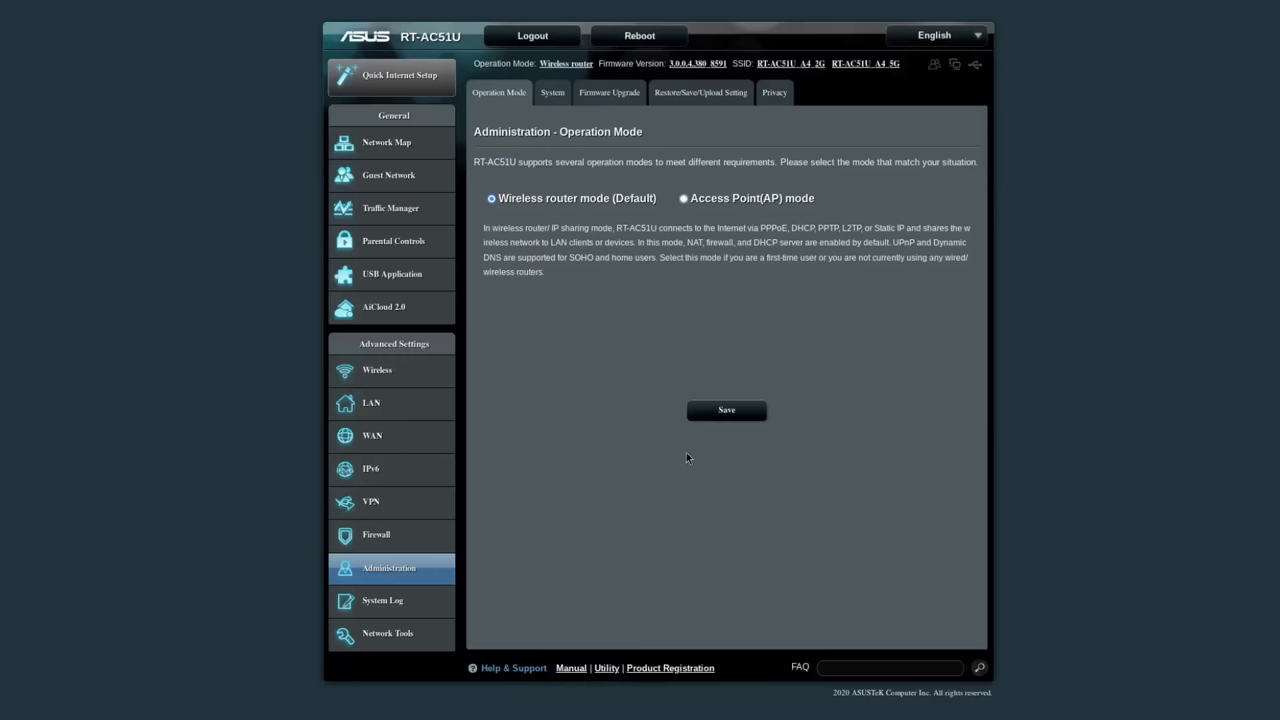
{"action": "left_click", "coordinate": [608, 92]}
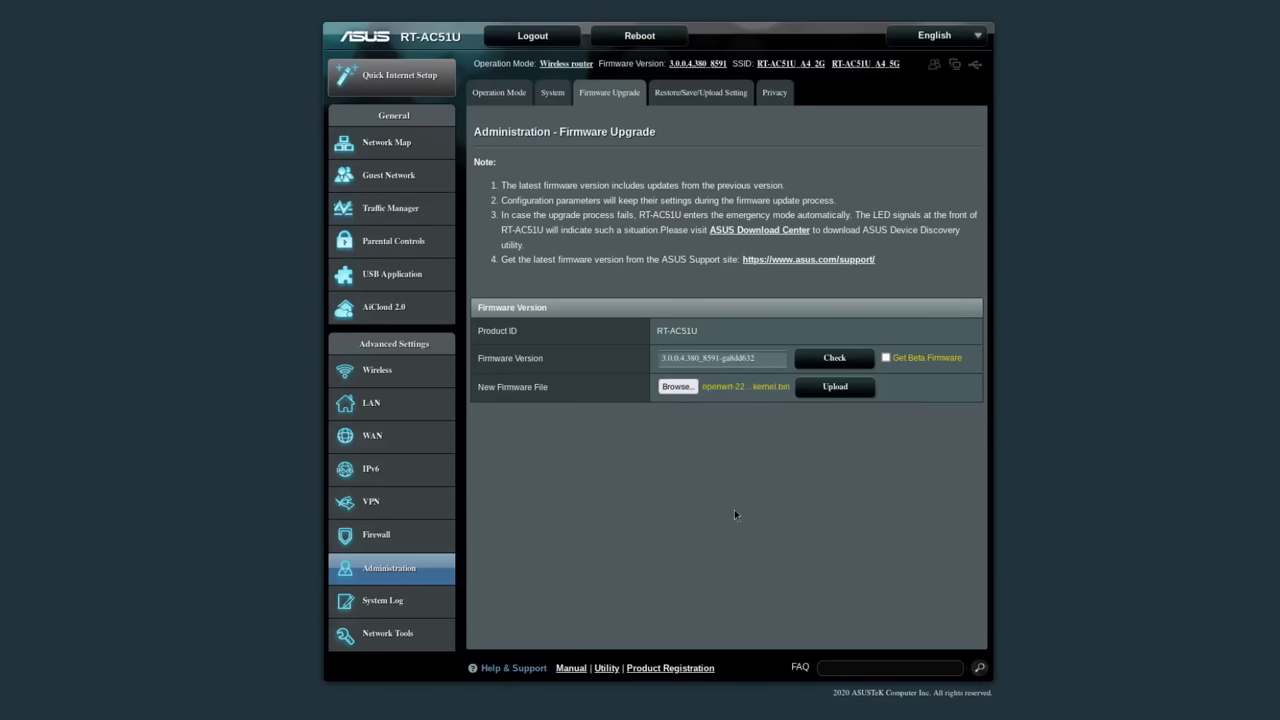
{"action": "left_click", "coordinate": [840, 388]}
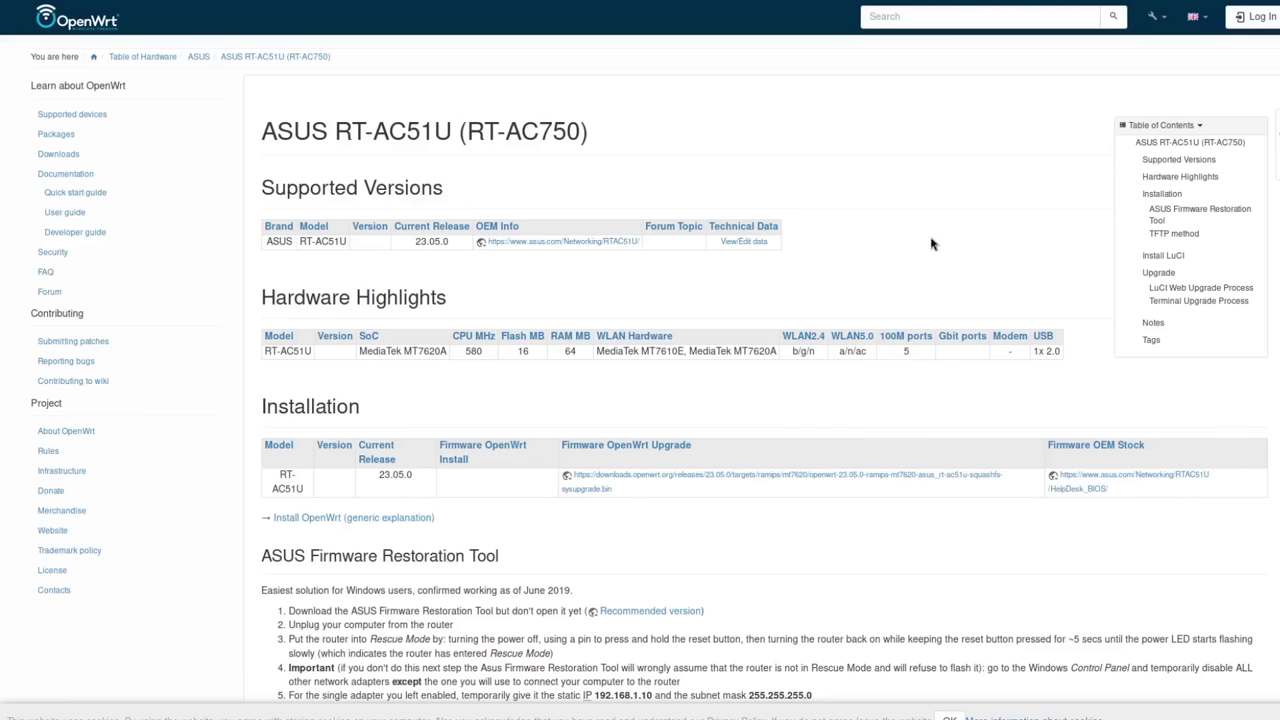
Scroll the ASUS RT-AC51U wiki page down past Installation to the TFTP method section
{"action": "scroll", "coordinate": [896, 272], "scroll_direction": "down", "scroll_amount": 3}
{"action": "scroll", "coordinate": [896, 274], "scroll_direction": "up", "scroll_amount": 3}
{"action": "scroll", "coordinate": [896, 275], "scroll_direction": "down", "scroll_amount": 1}
{"action": "scroll", "coordinate": [896, 272], "scroll_direction": "down", "scroll_amount": 4}
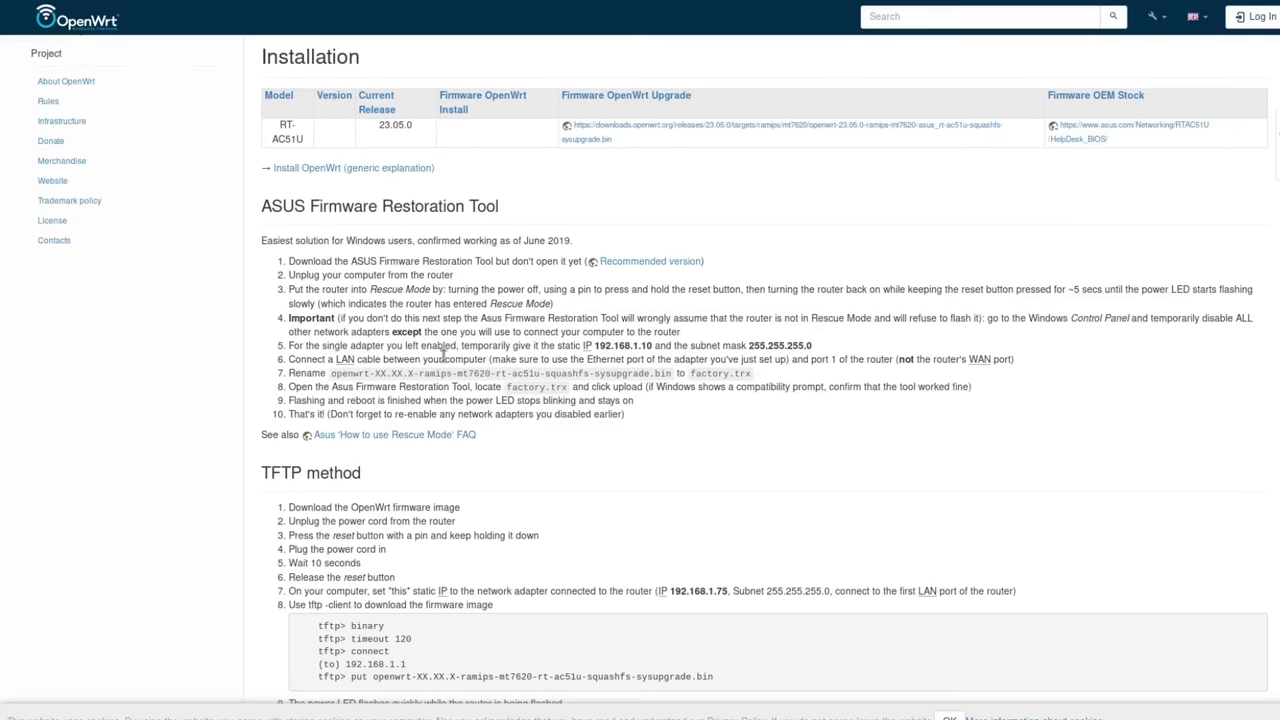
{"action": "scroll", "coordinate": [810, 392], "scroll_direction": "down", "scroll_amount": 5}
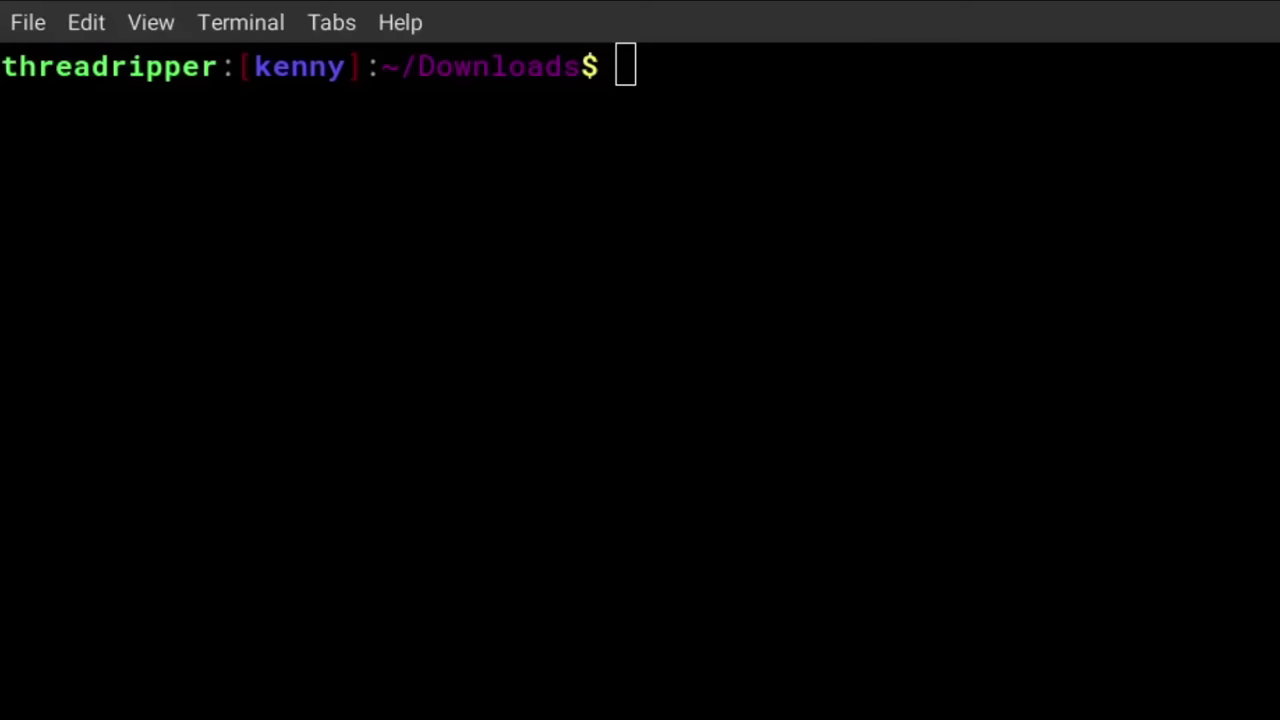
Start the tftp client in binary mode with a 120-second timeout
{"action": "left_click", "coordinate": [758, 351]}
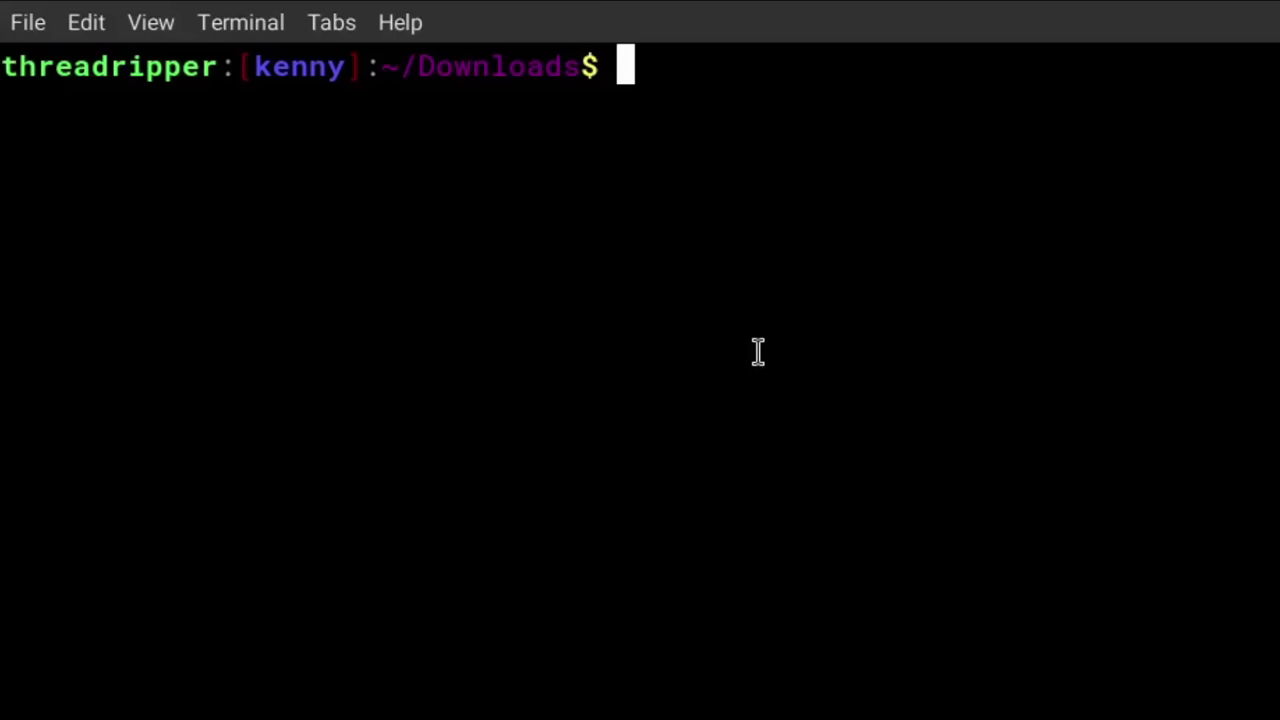
{"action": "type", "text": "tftp"}
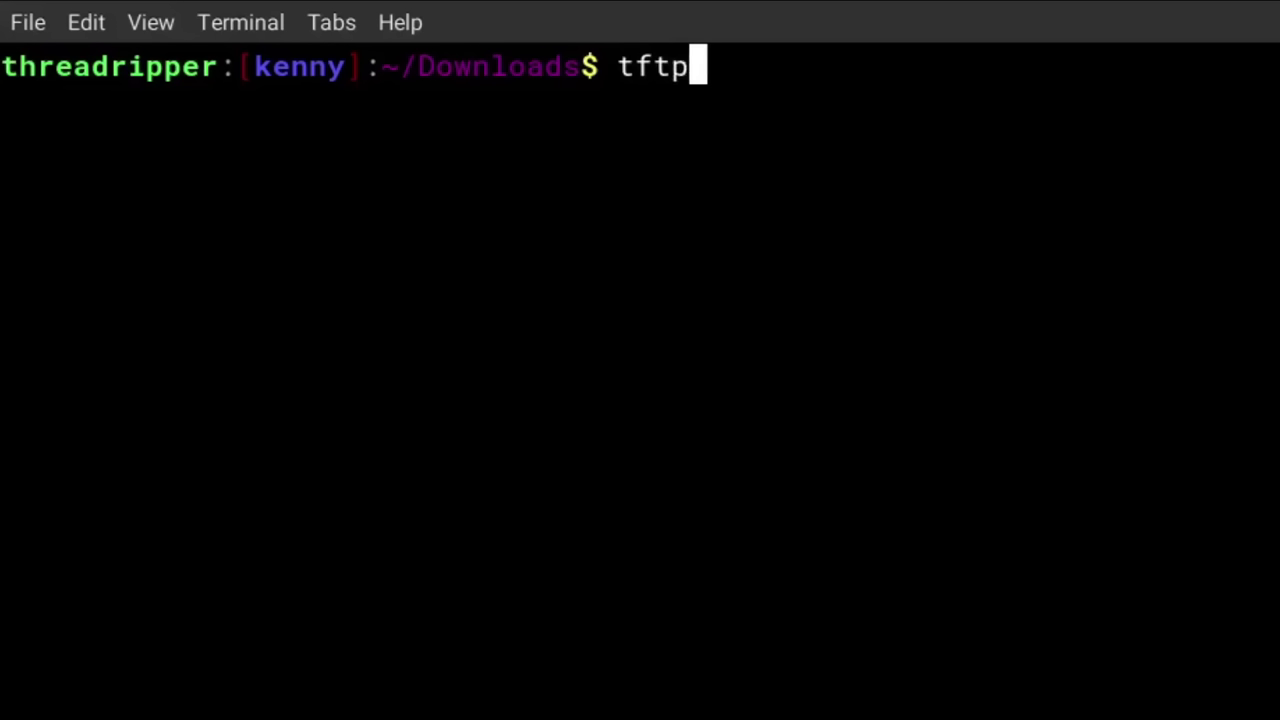
{"action": "key", "text": "Return"}
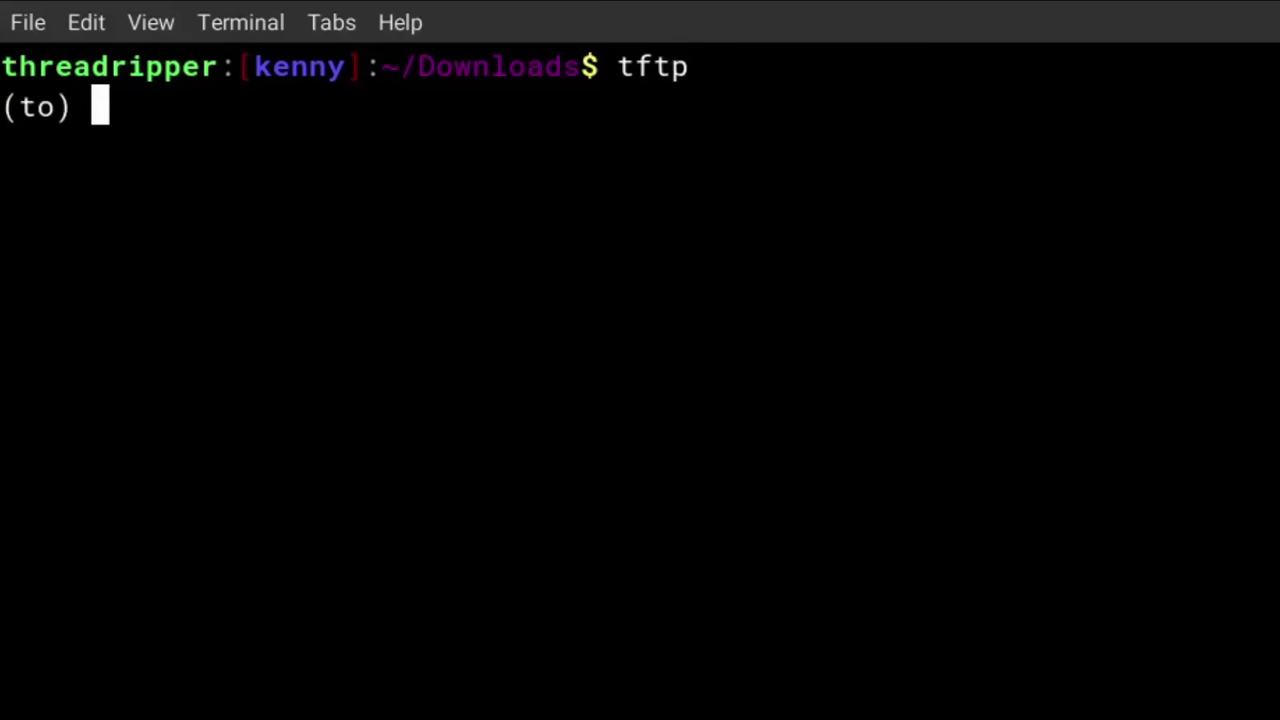
{"action": "key", "text": "Return"}
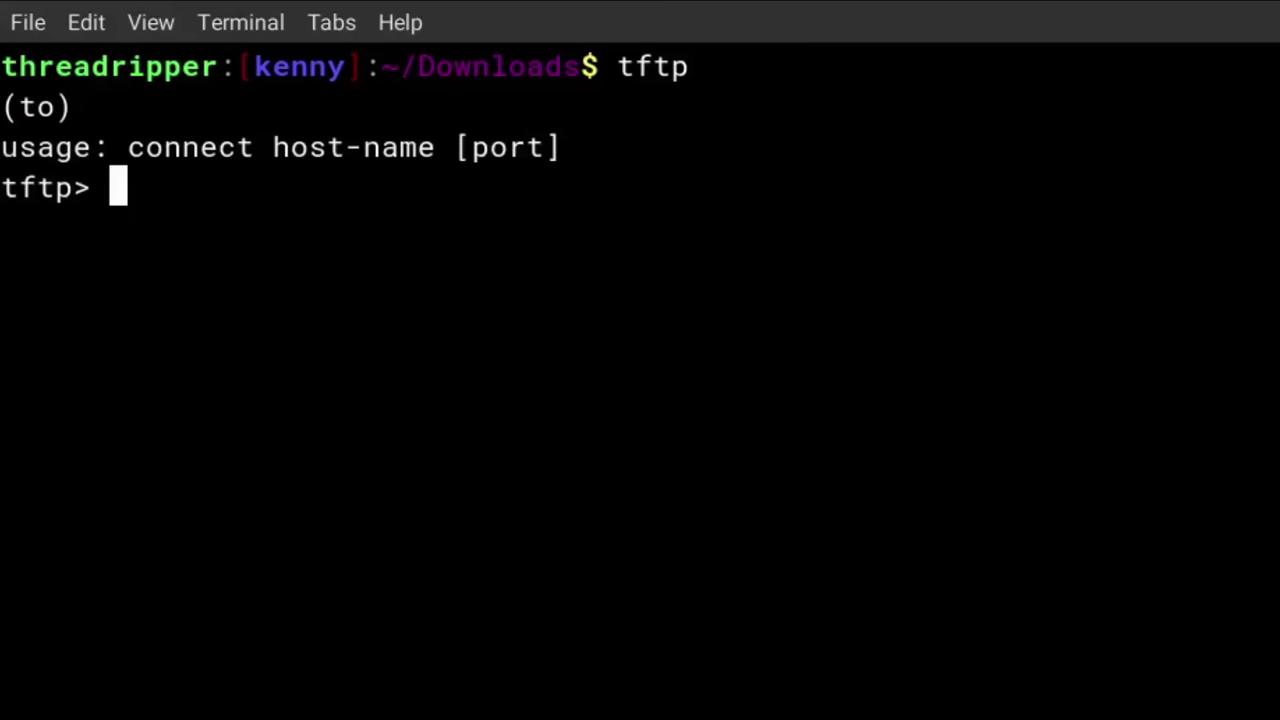
{"action": "type", "text": "binary"}
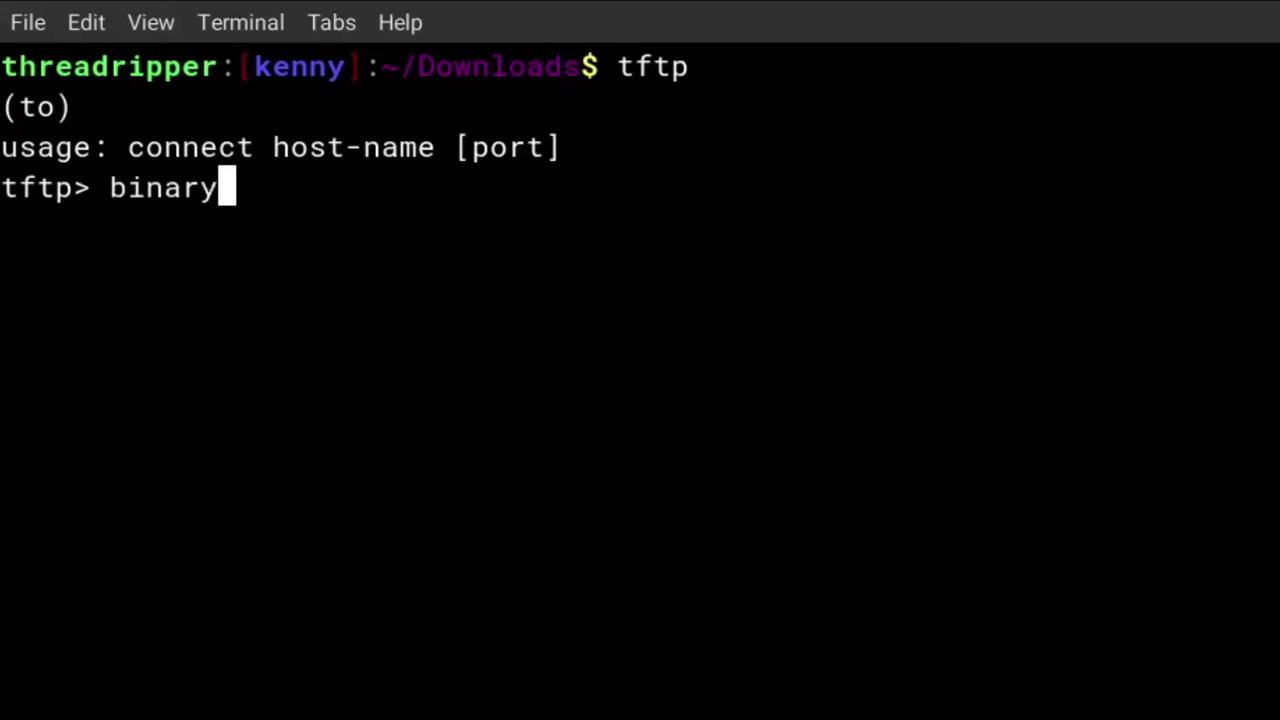
{"action": "key", "text": "Return"}
{"action": "type", "text": "timeout 120"}
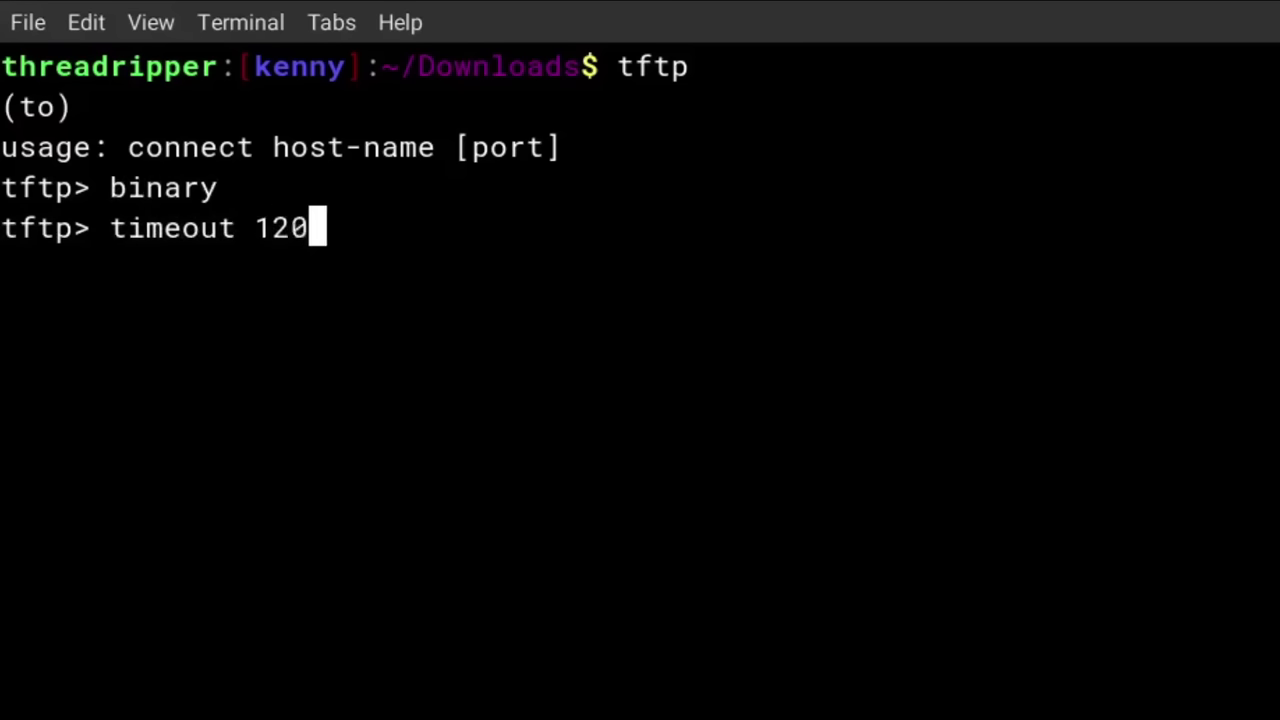
{"action": "key", "text": "Return"}
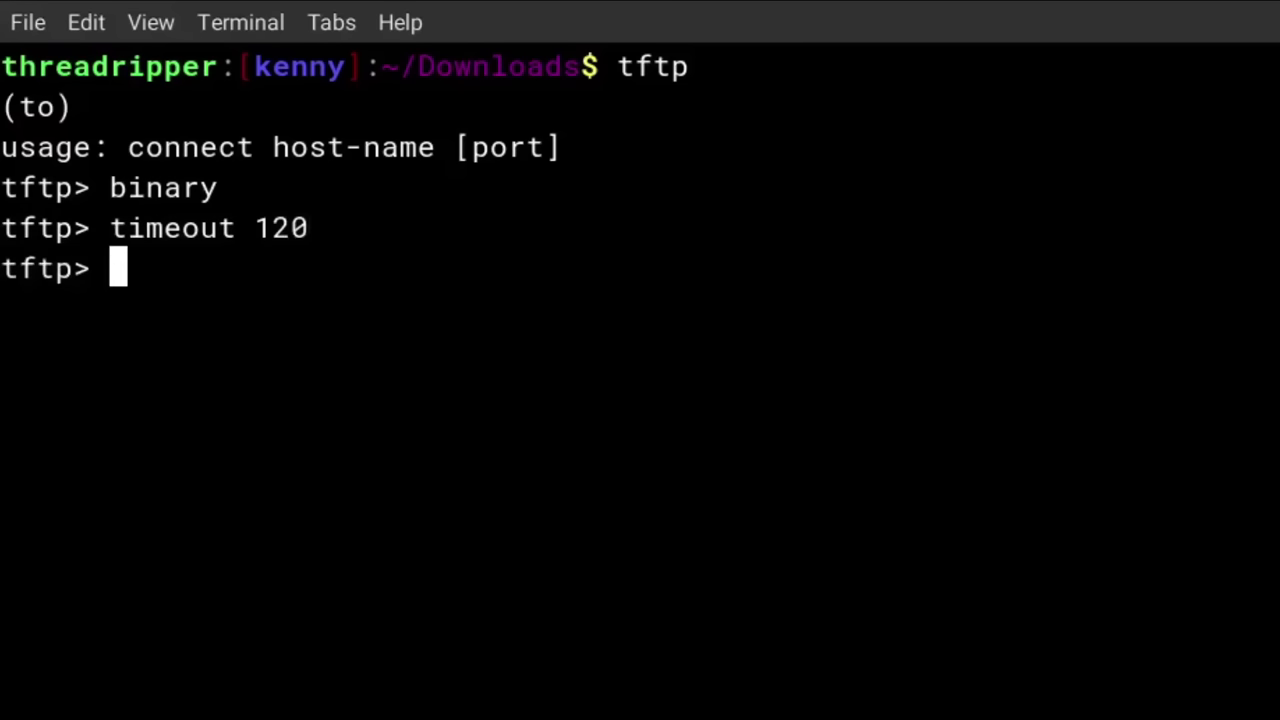
Connect the tftp session to the router at 192.168.1.1
{"action": "type", "text": "connect"}
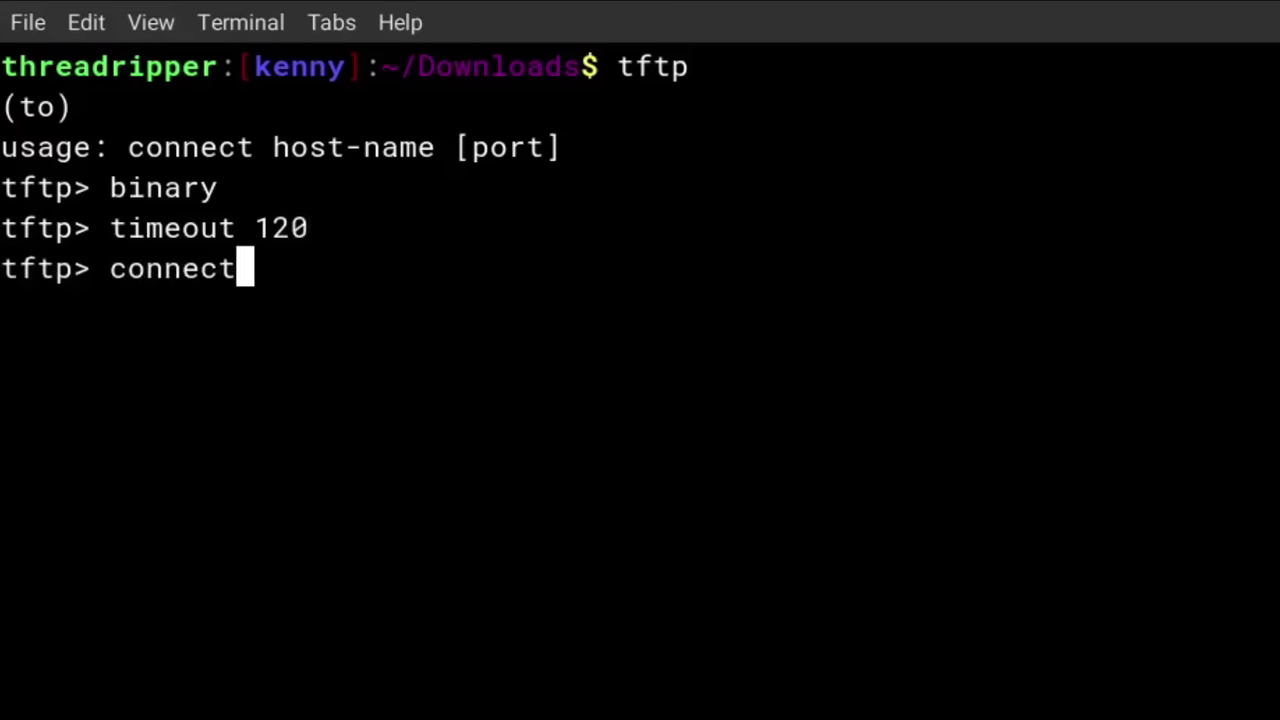
{"action": "key", "text": "Return"}
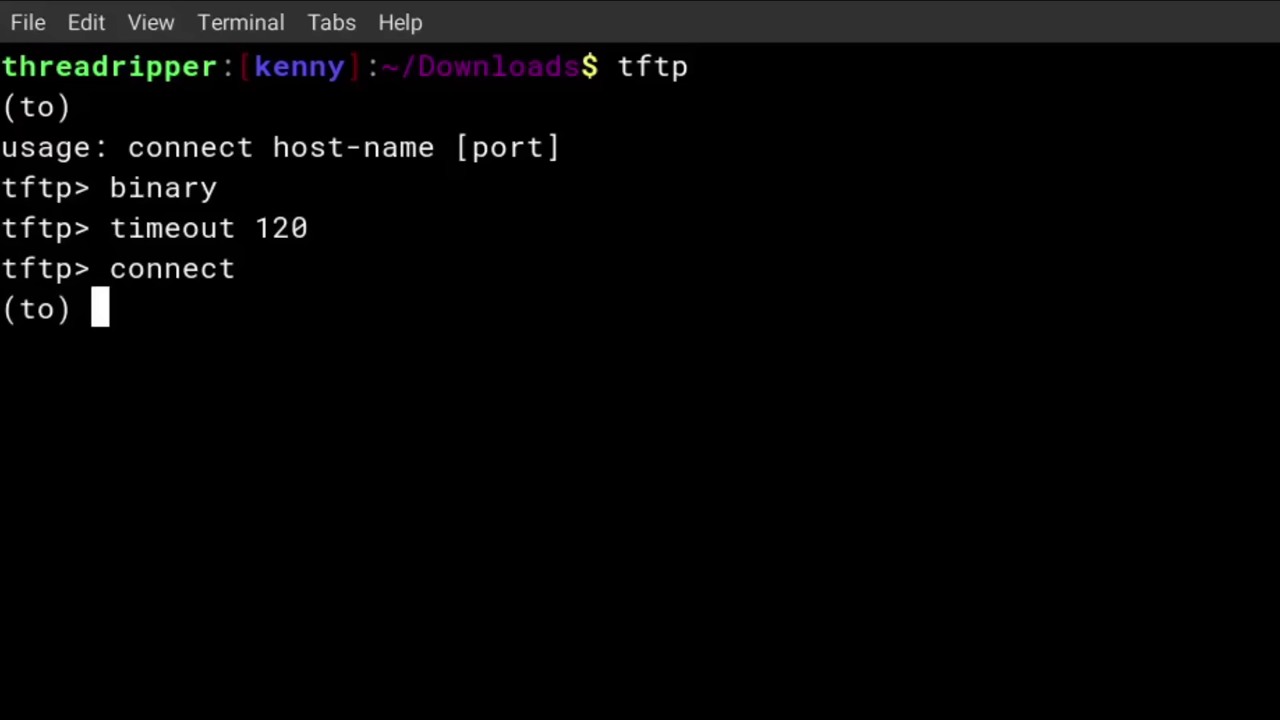
{"action": "type", "text": "192."}
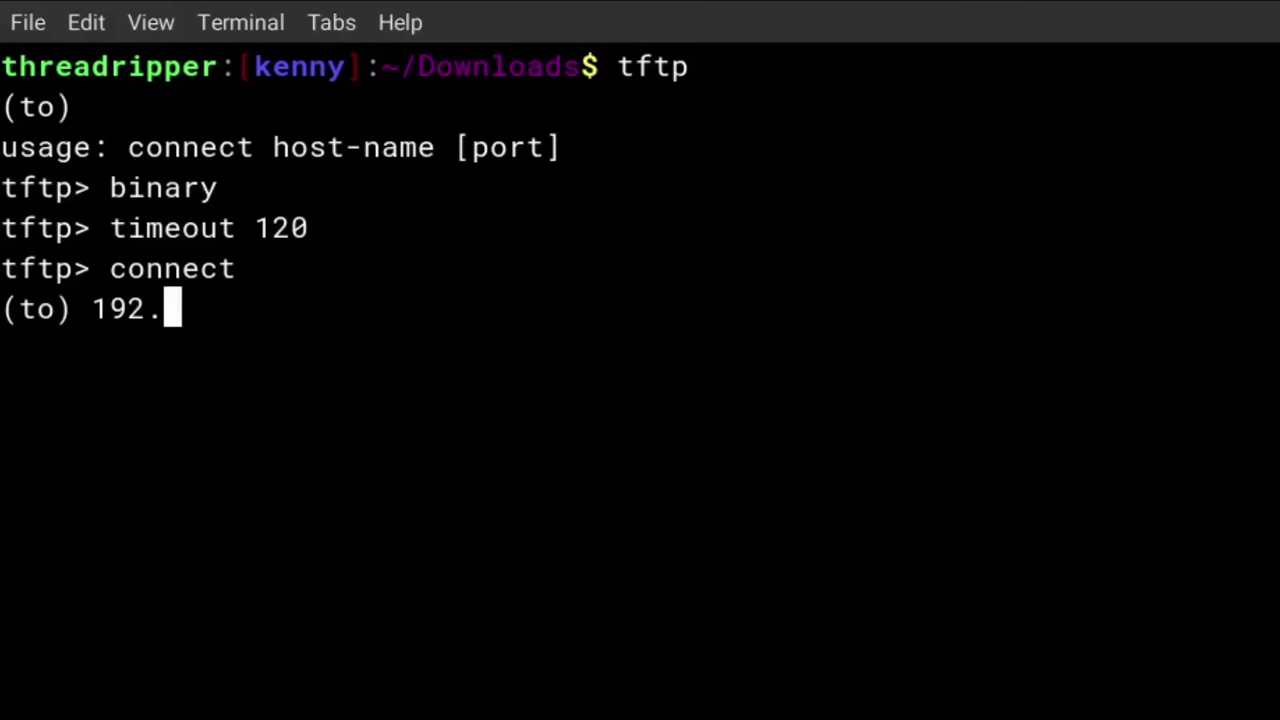
{"action": "type", "text": "1"}
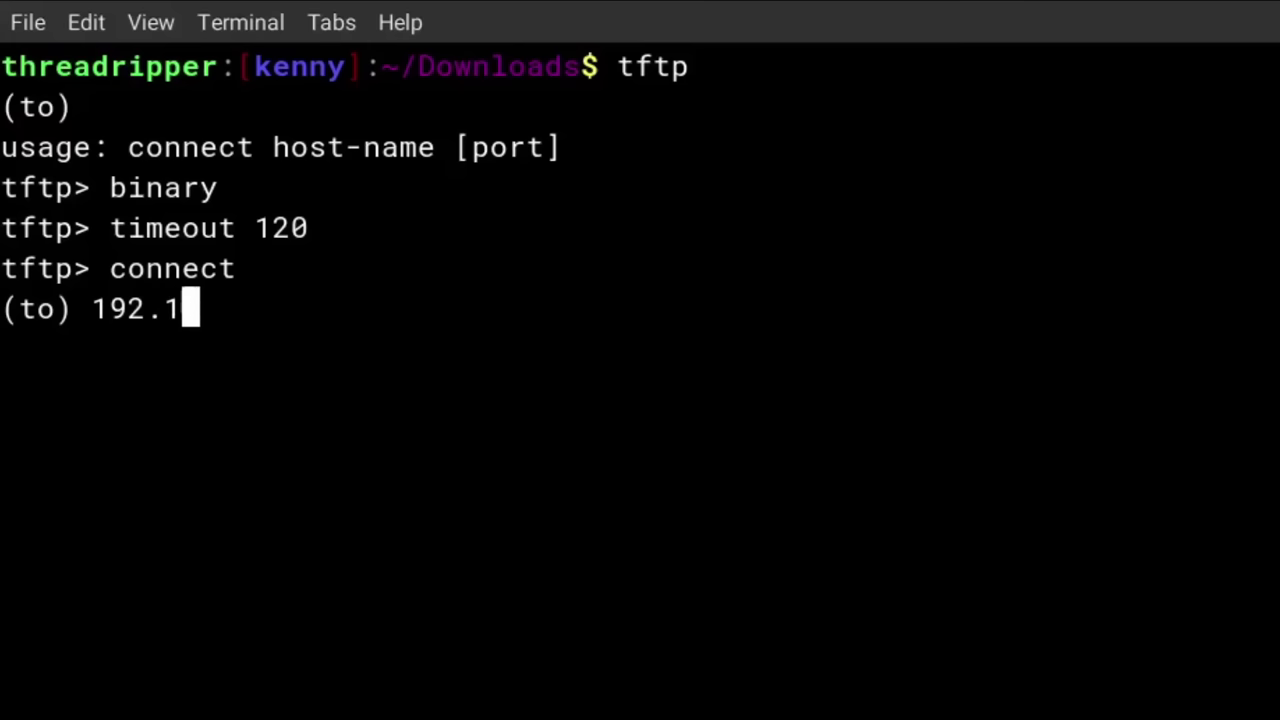
{"action": "type", "text": "68.1.1"}
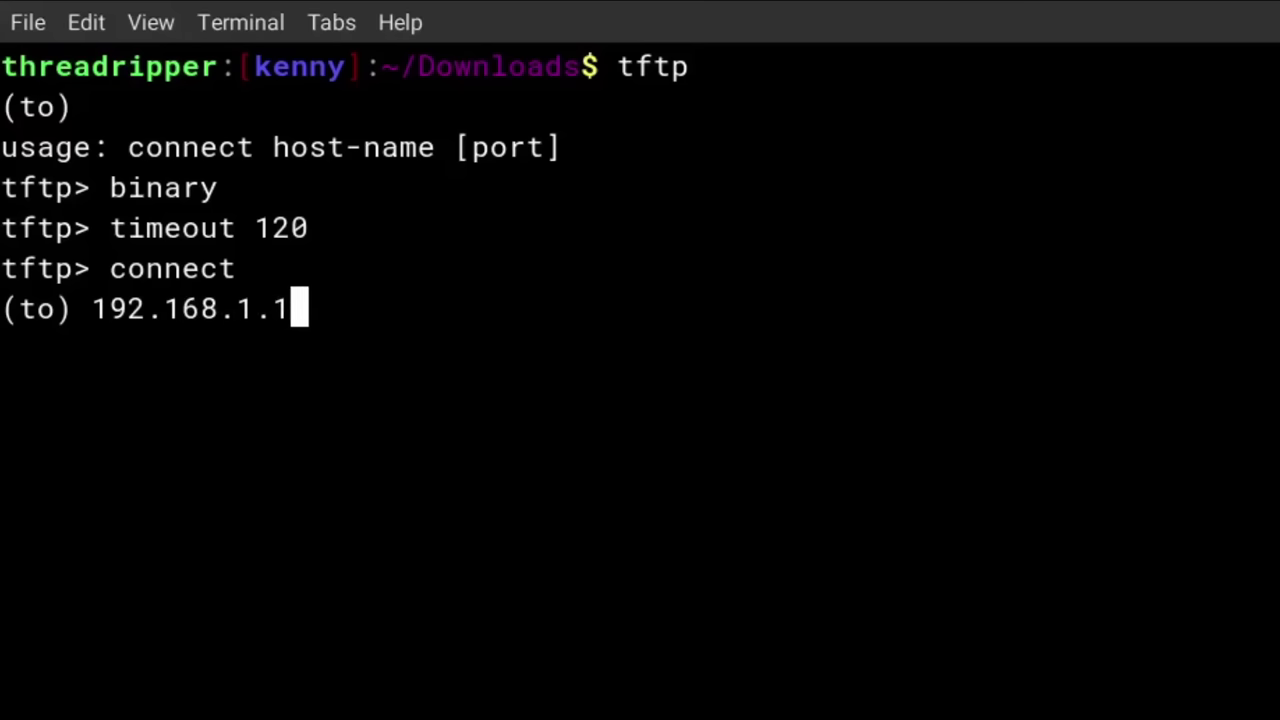
{"action": "key", "text": "Return"}
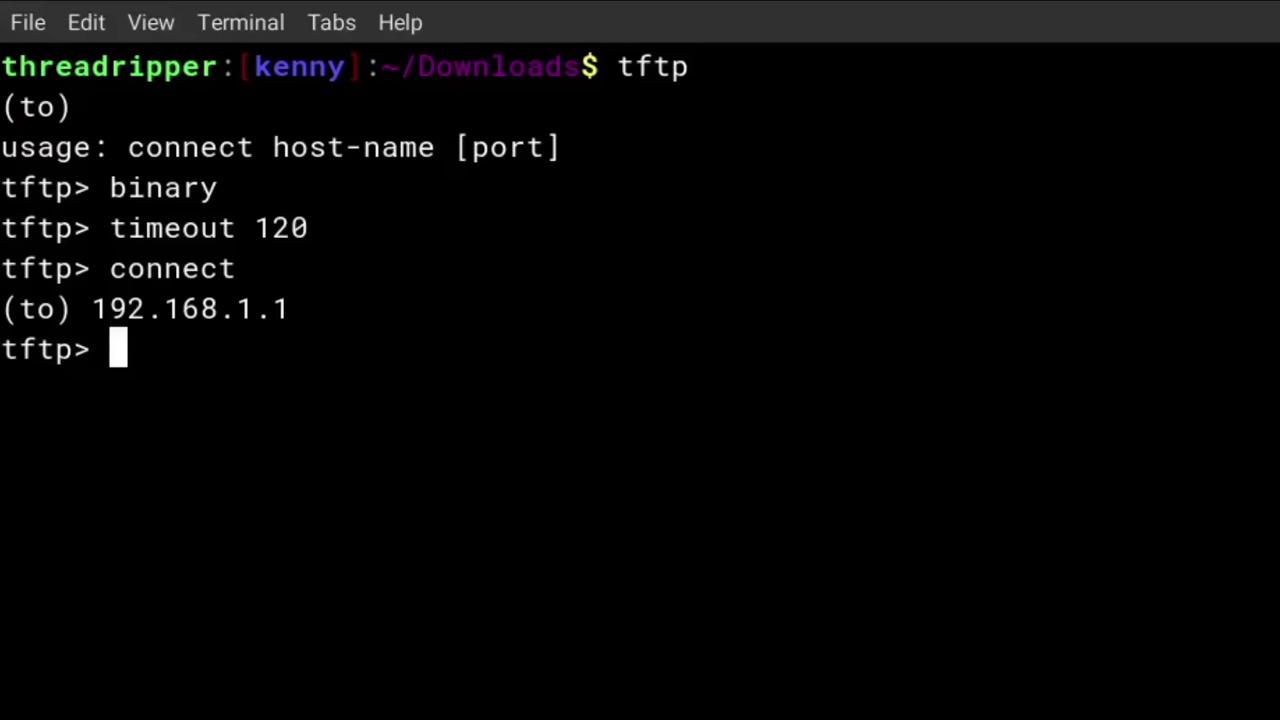
Put the openwrt-22.03.6 initramfs kernel image to the router
{"action": "type", "text": "put"}
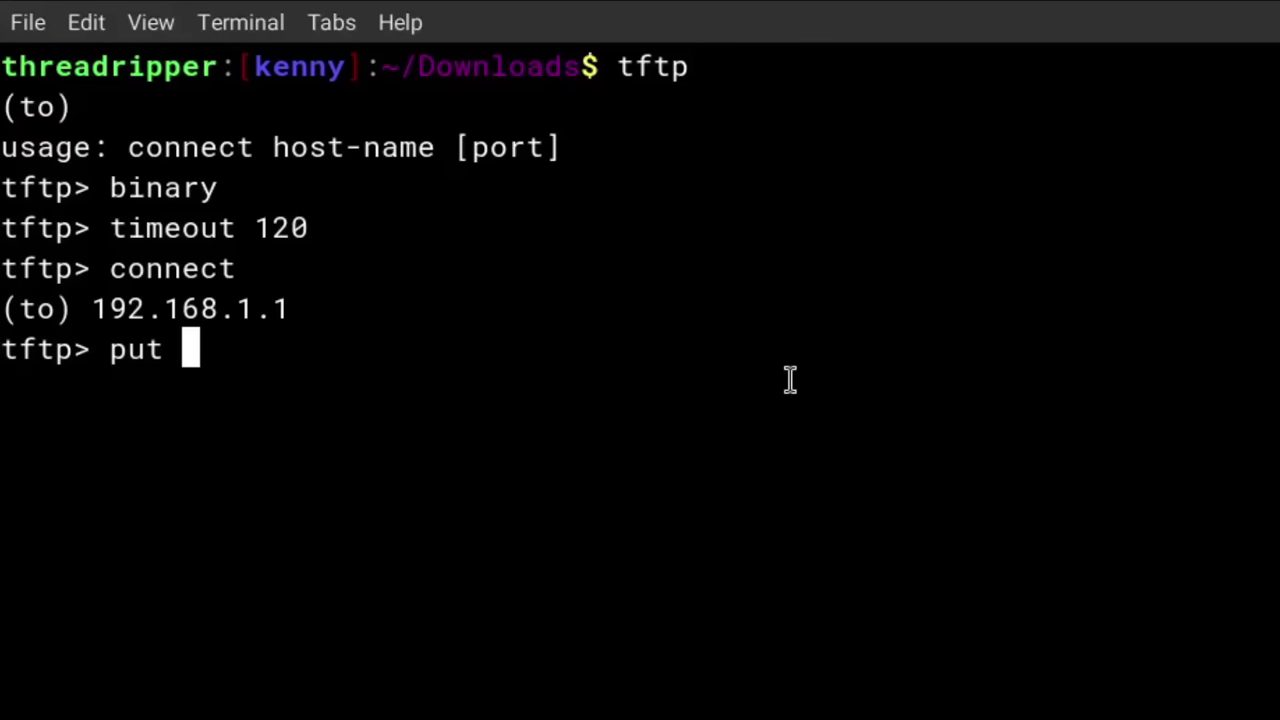
{"action": "type", "text": "open"}
{"action": "key", "text": "Tab"}
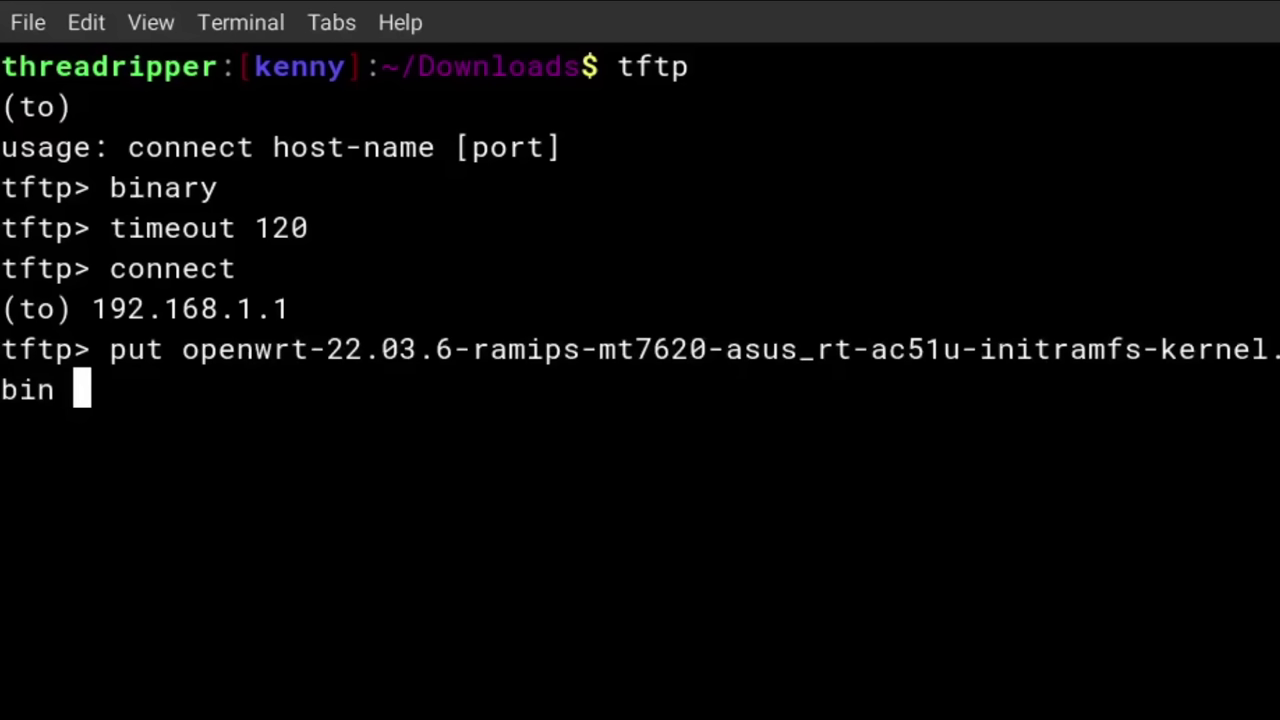
{"action": "key", "text": "Return"}
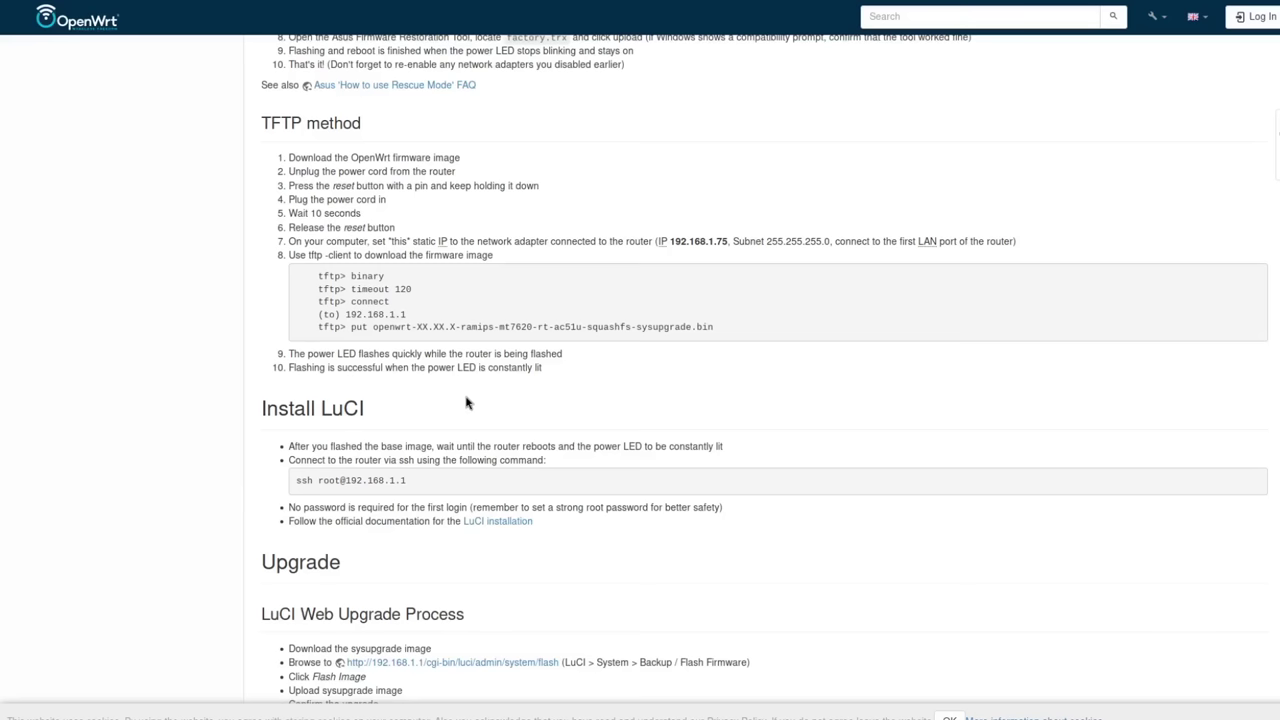
In the ASUS Wireless Router tab, change the address to 192.168.1.1 and load it
{"action": "mouse_move", "coordinate": [769, 5]}
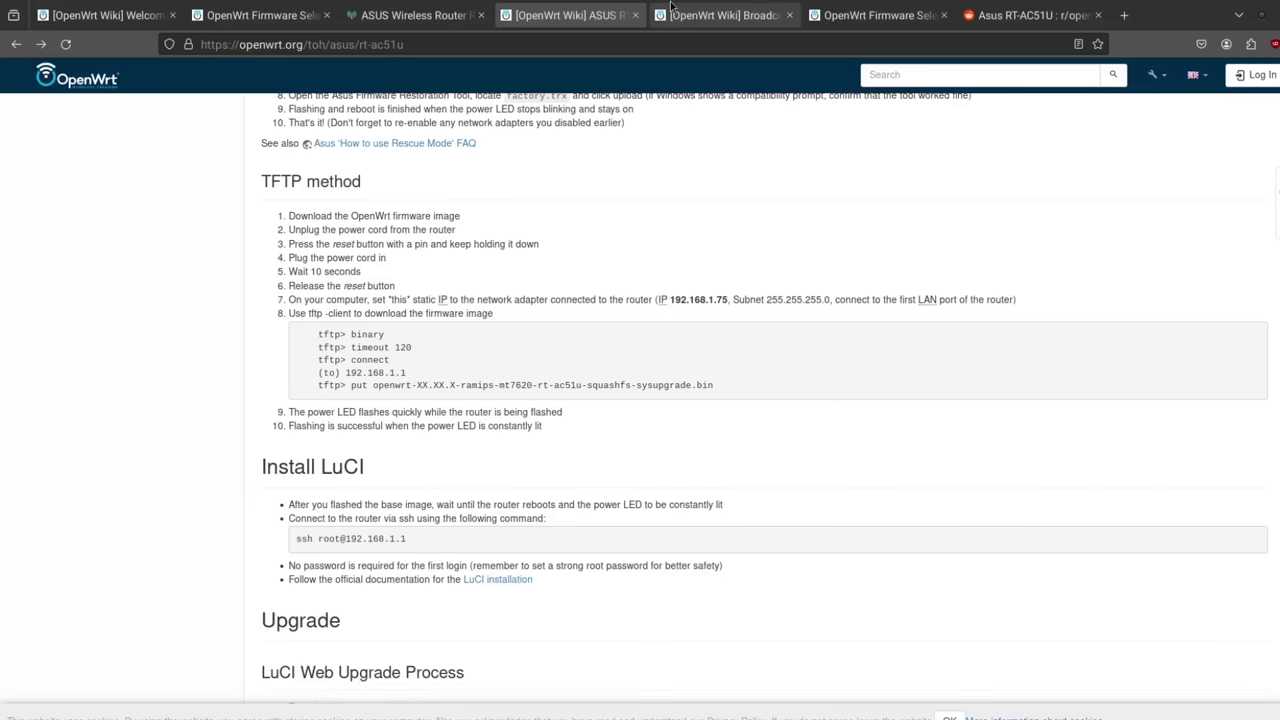
{"action": "left_click", "coordinate": [421, 20]}
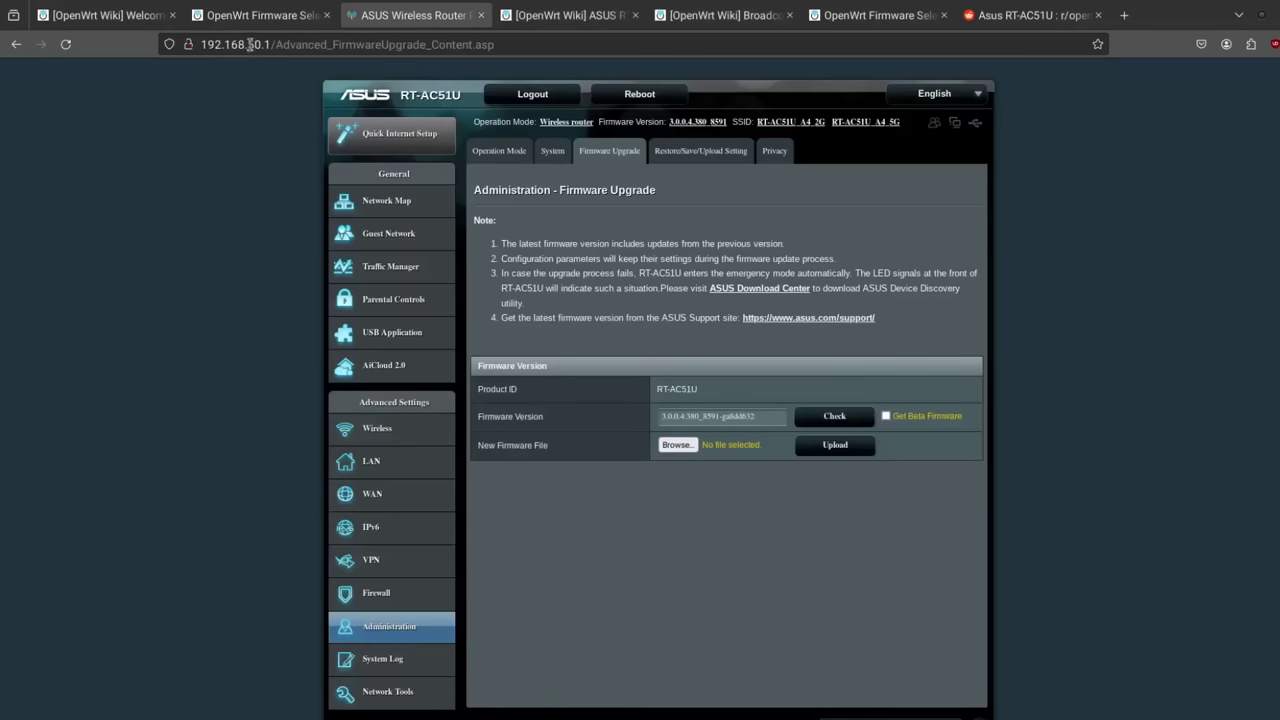
{"action": "left_click_drag", "start_coordinate": [248, 44], "coordinate": [587, 47]}
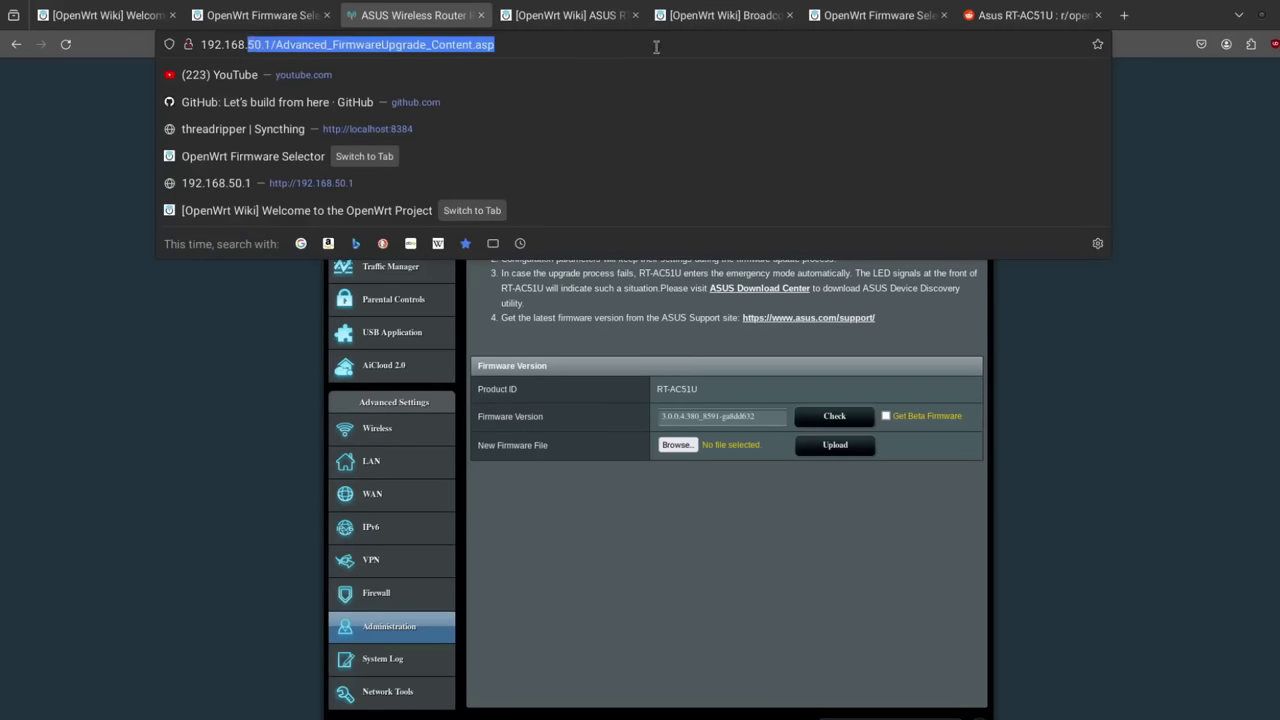
{"action": "type", "text": "1.1"}
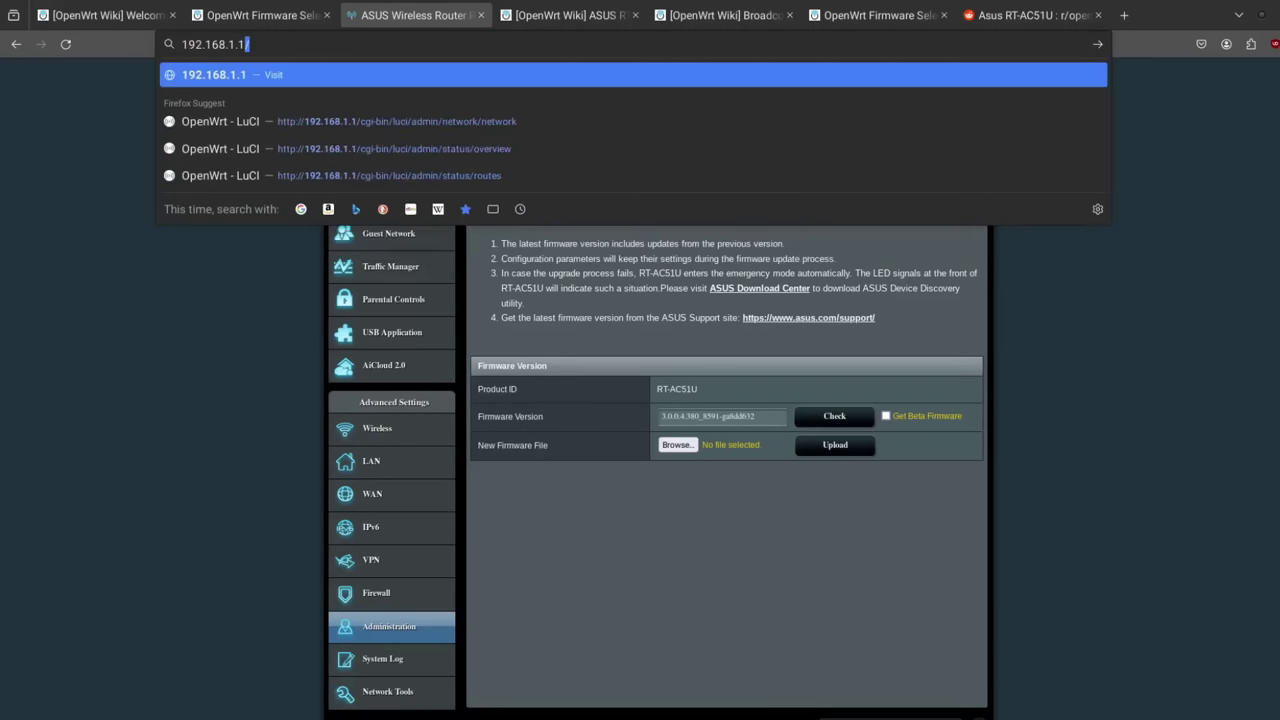
{"action": "key", "text": "Return"}
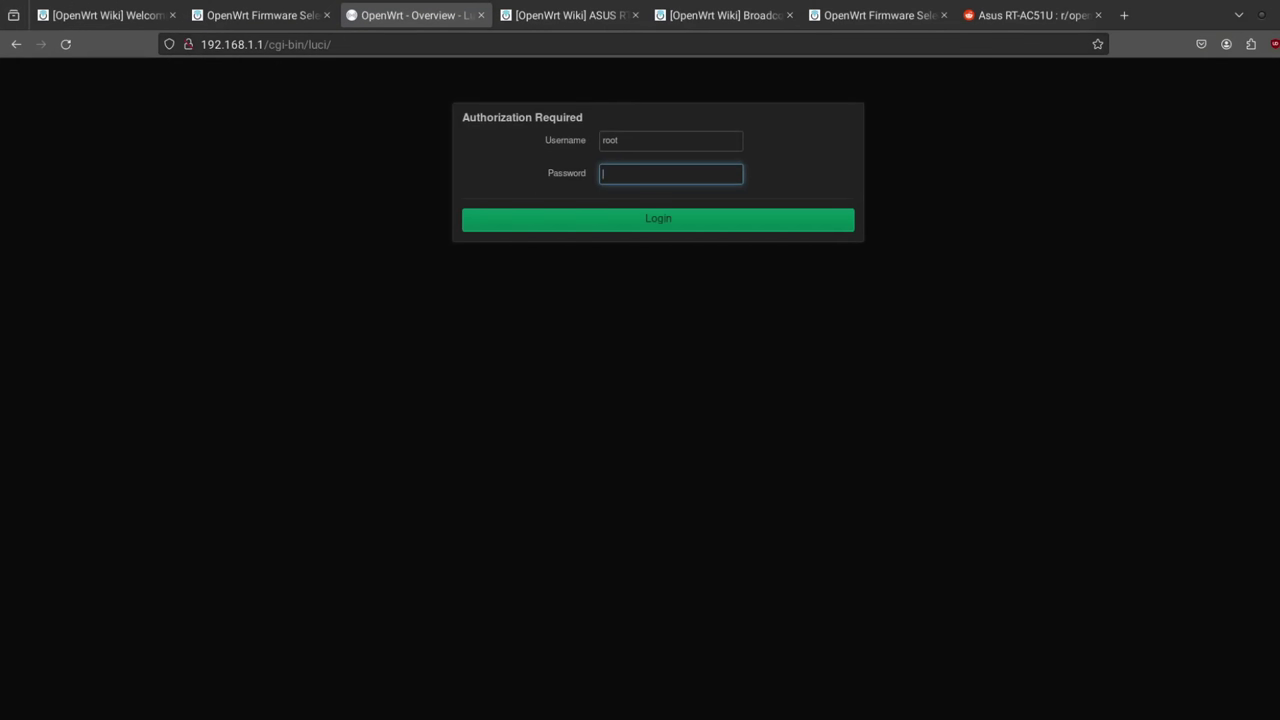
Log in to LuCI as root with an empty password
{"action": "left_click", "coordinate": [480, 16]}
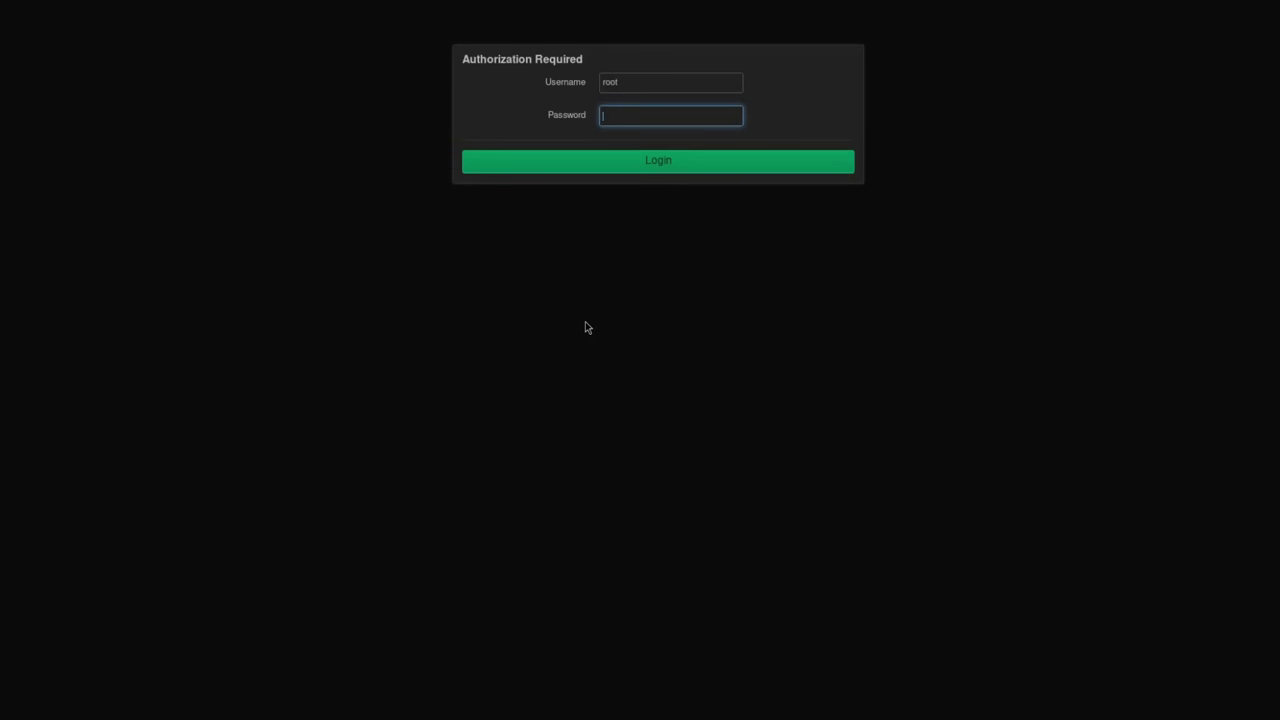
{"action": "left_click", "coordinate": [679, 169]}
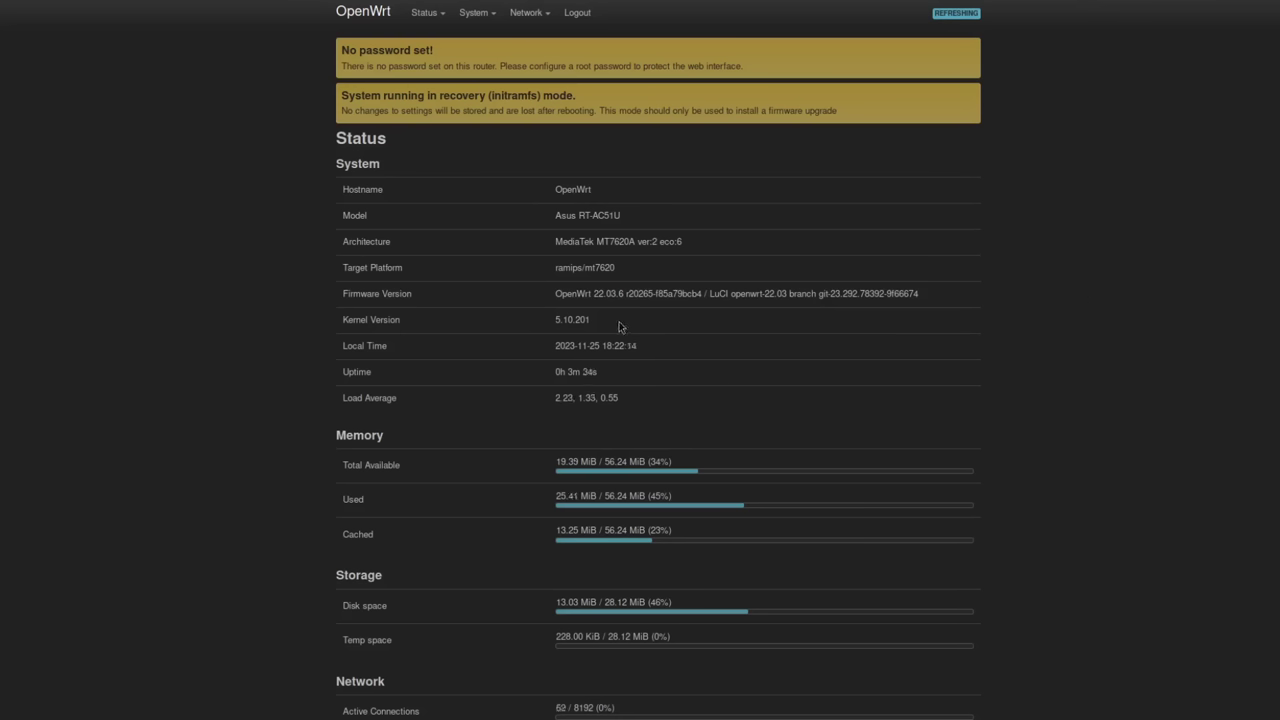
Review the Asus RT-AC51U status details, then open System > System general settings
{"action": "triple_click", "coordinate": [586, 215]}
{"action": "scroll", "coordinate": [1128, 445], "scroll_direction": "down", "scroll_amount": 3}
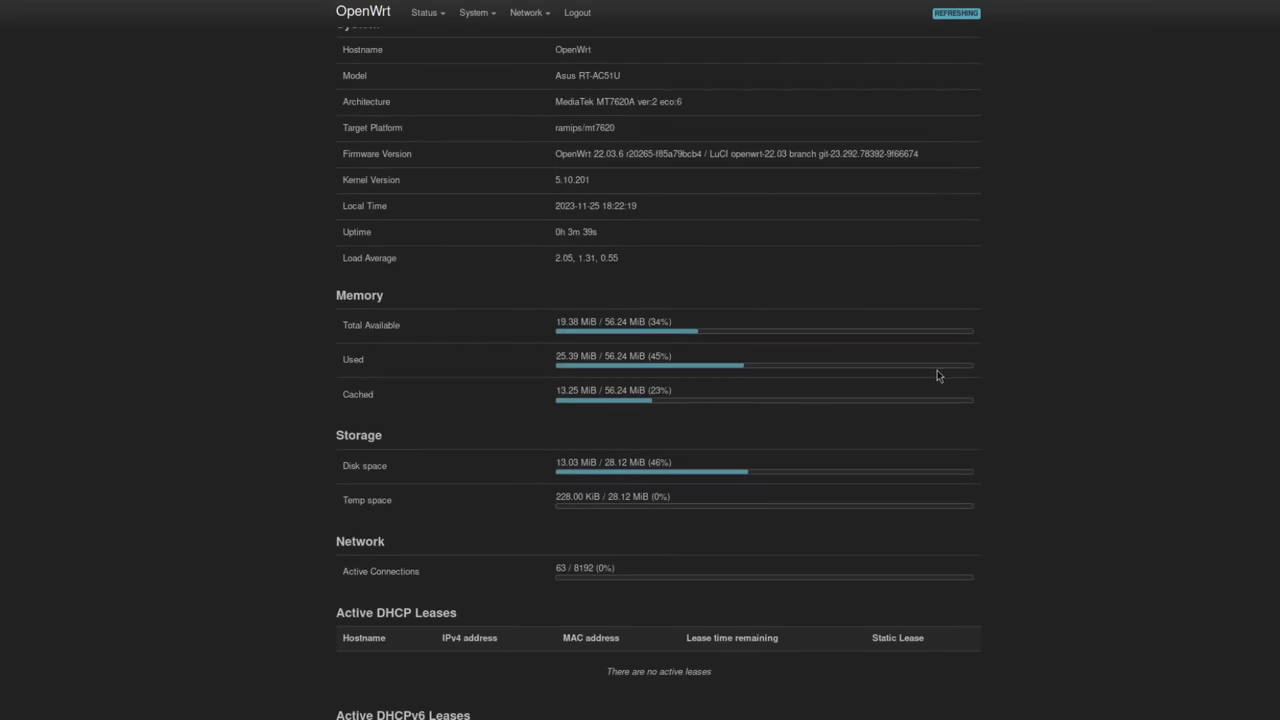
{"action": "scroll", "coordinate": [939, 377], "scroll_direction": "down", "scroll_amount": 3}
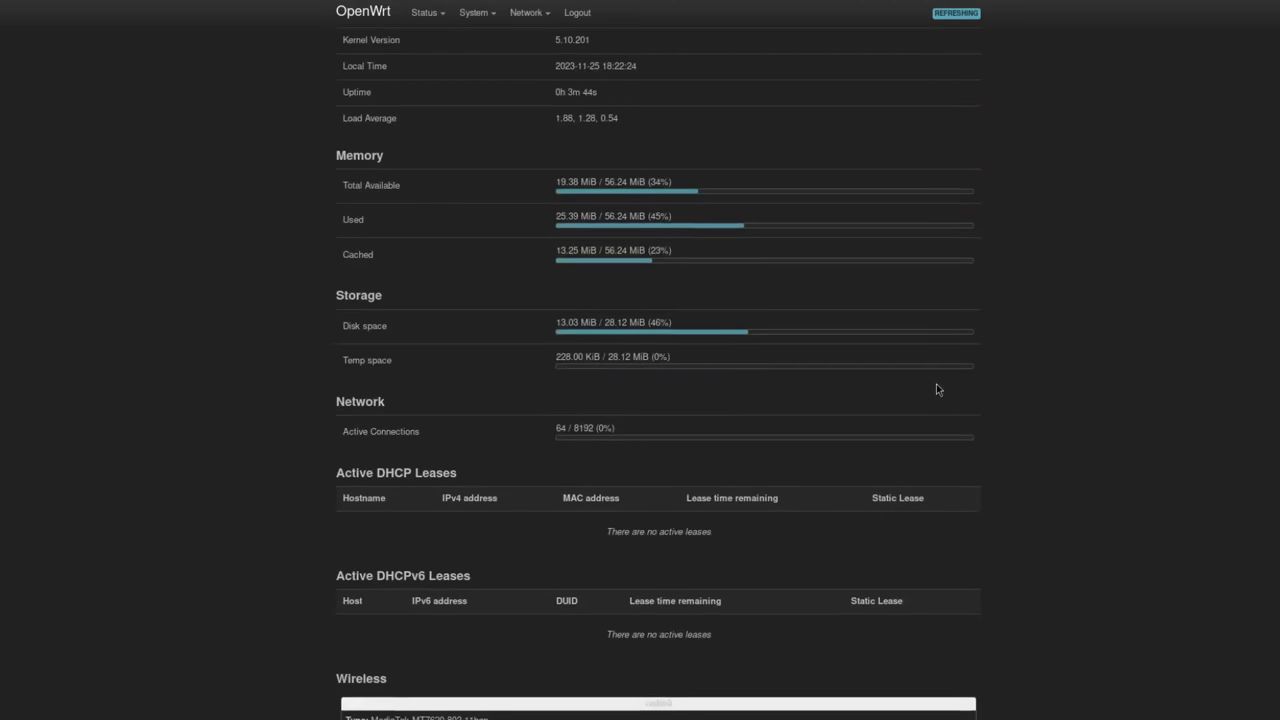
{"action": "scroll", "coordinate": [937, 389], "scroll_direction": "down", "scroll_amount": 3}
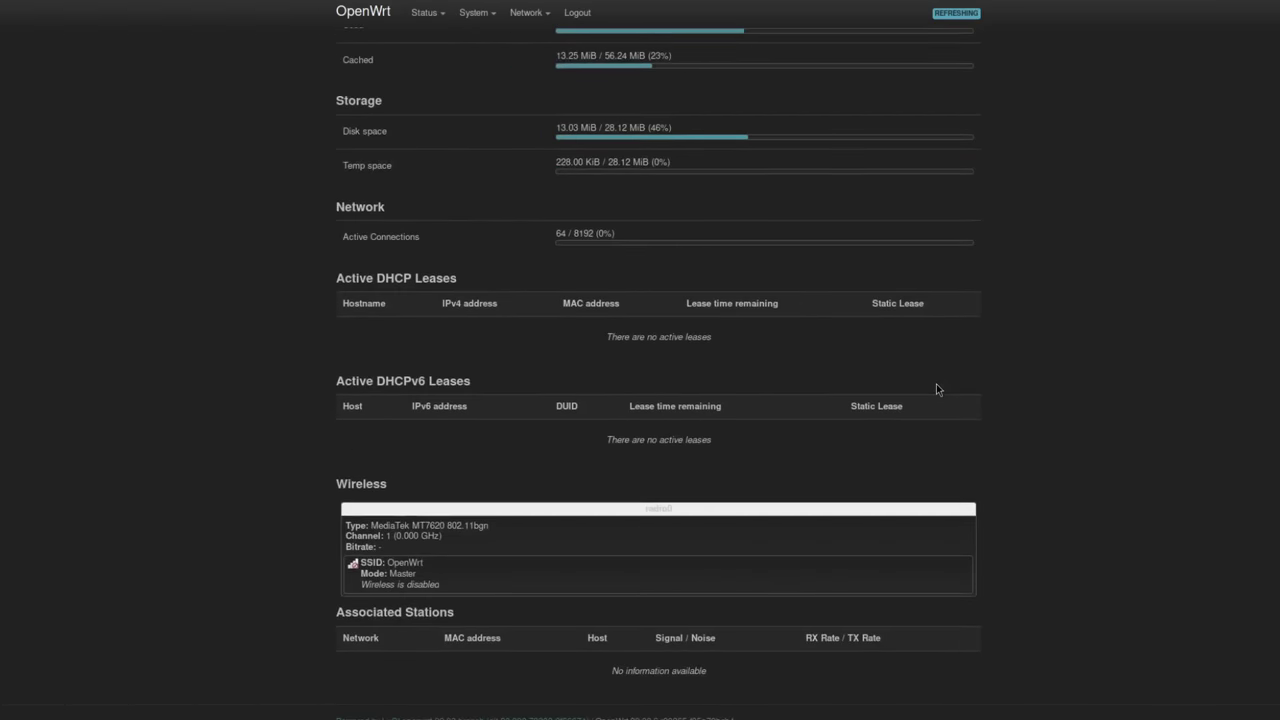
{"action": "scroll", "coordinate": [937, 389], "scroll_direction": "up", "scroll_amount": 9}
{"action": "scroll", "coordinate": [937, 397], "scroll_direction": "up", "scroll_amount": 1}
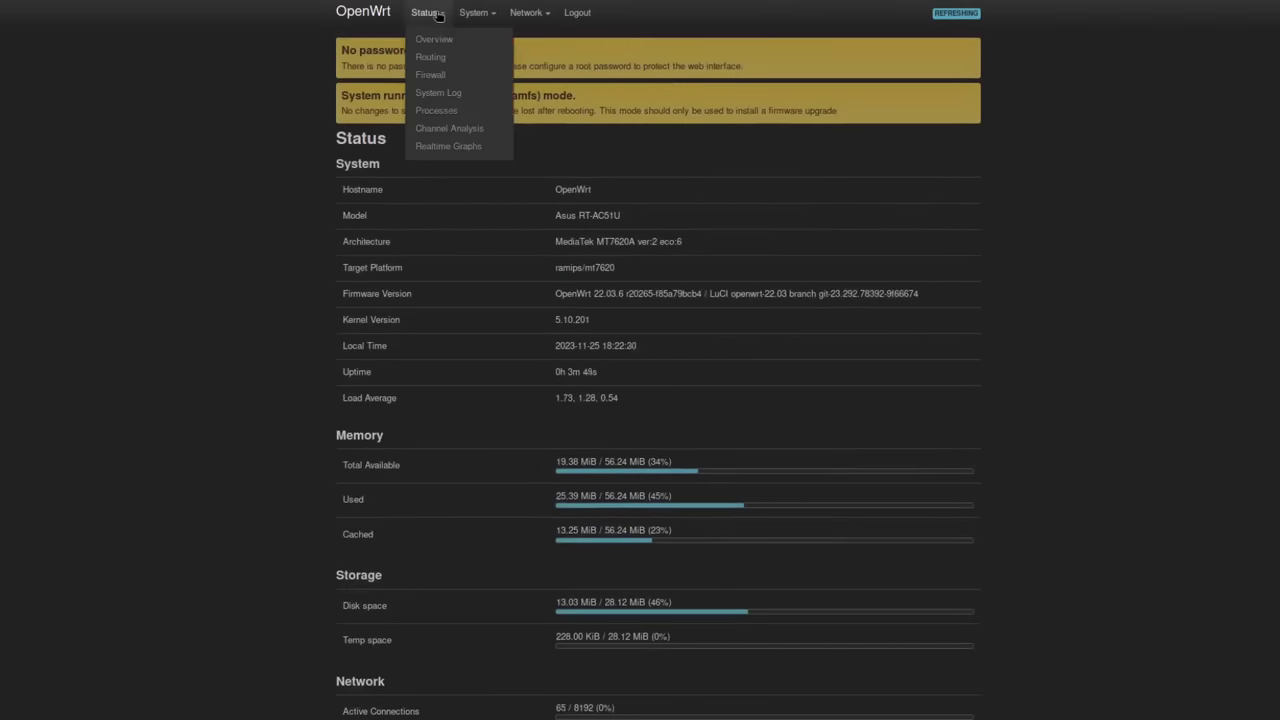
{"action": "left_click", "coordinate": [479, 40]}
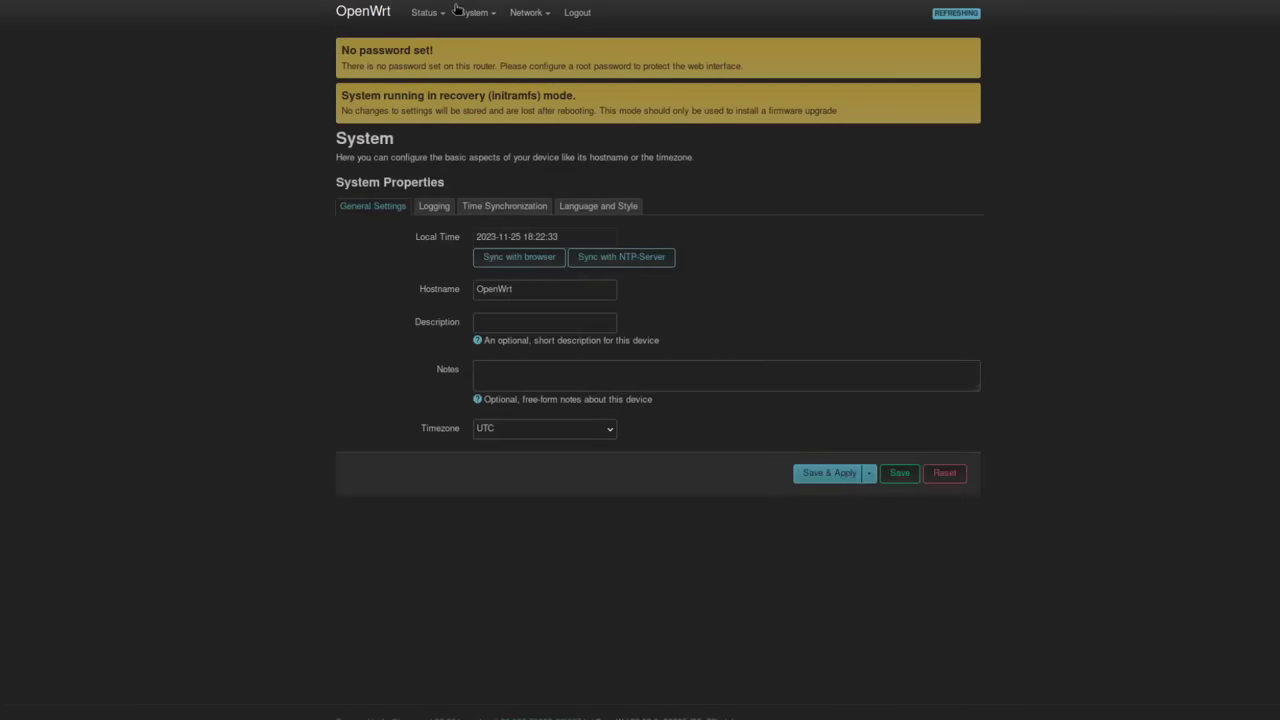
Go to System > Administration to show the Router Password fields
{"action": "mouse_move", "coordinate": [488, 44]}
{"action": "mouse_move", "coordinate": [478, 71]}
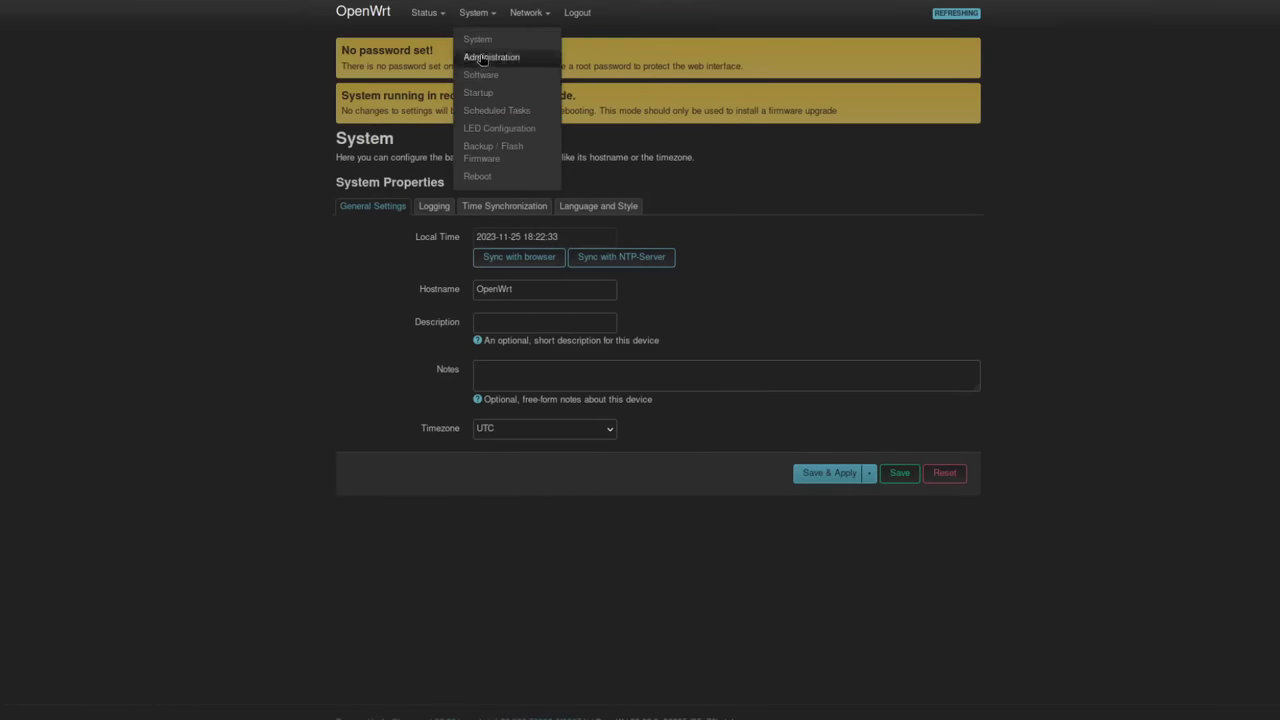
{"action": "left_click", "coordinate": [483, 58]}
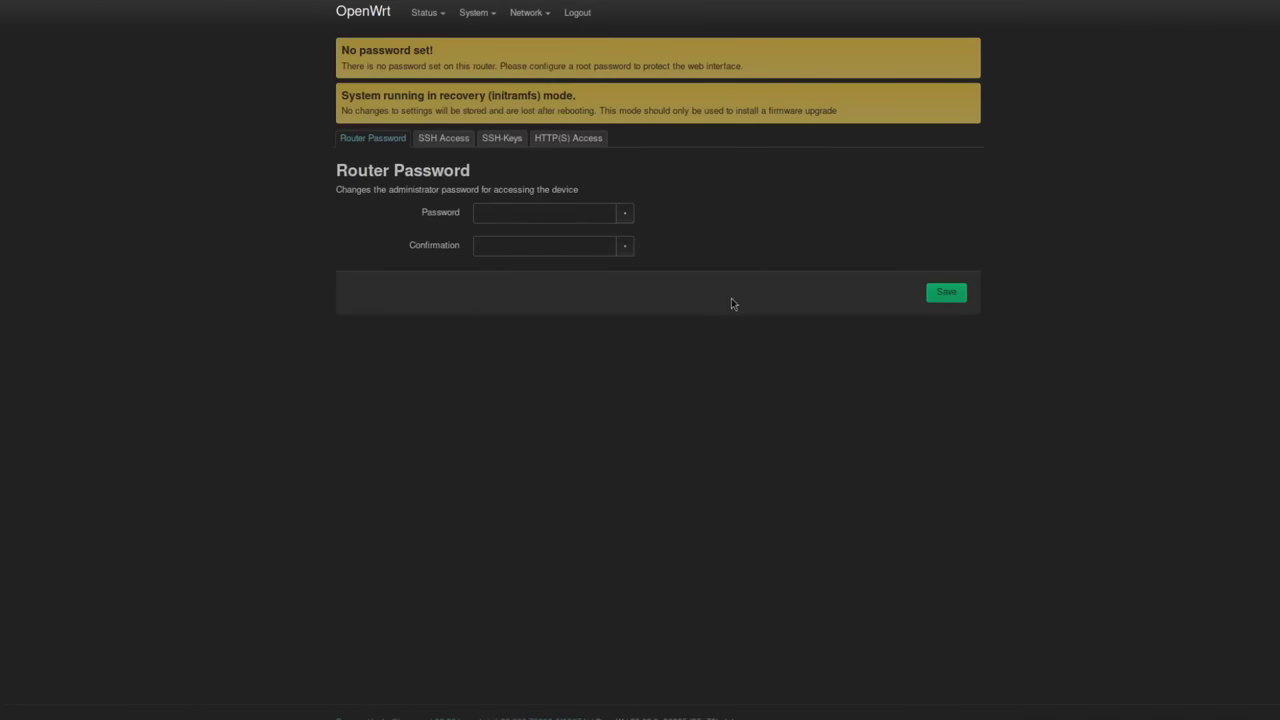